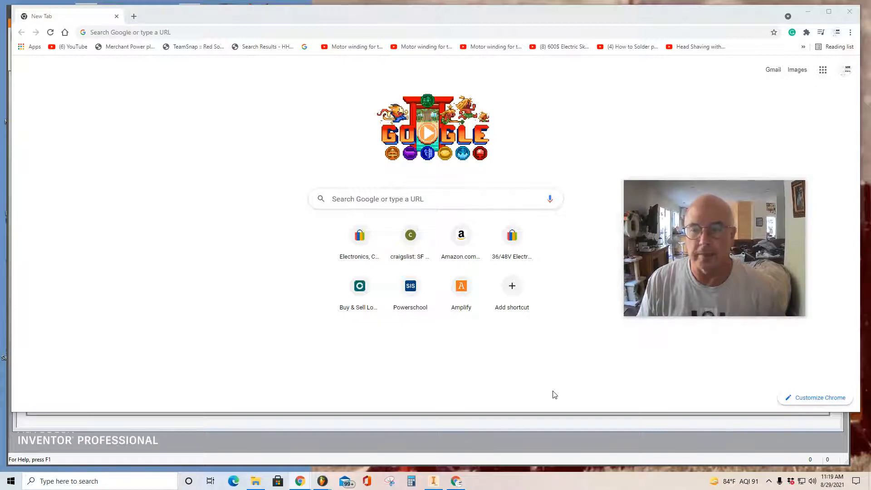
- Switch to Autodesk Inventor, close the My Home window and create a new inch part from the Standard.ipt template
{"action": "left_click", "coordinate": [487, 425]}
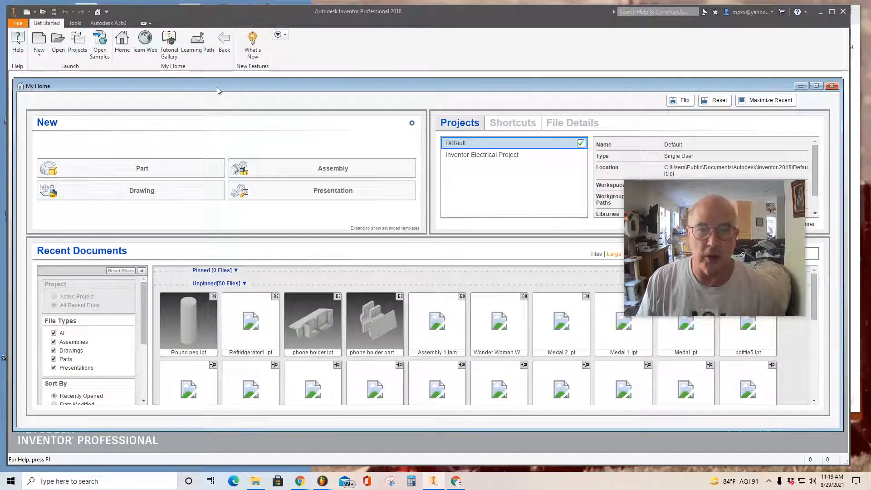
{"action": "mouse_move", "coordinate": [217, 86]}
{"action": "left_mouse_down"}
{"action": "mouse_move", "coordinate": [227, 79]}
{"action": "mouse_move", "coordinate": [221, 91]}
{"action": "left_mouse_up"}
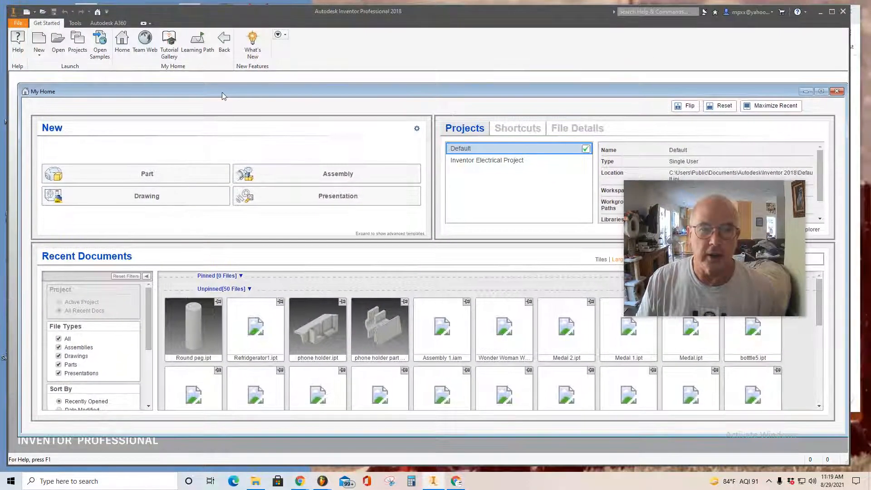
{"action": "left_click", "coordinate": [837, 93]}
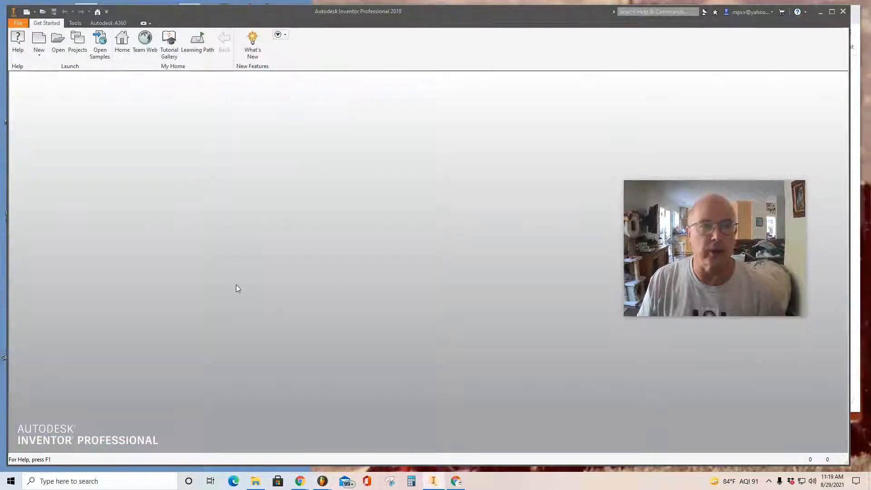
{"action": "left_click", "coordinate": [39, 39]}
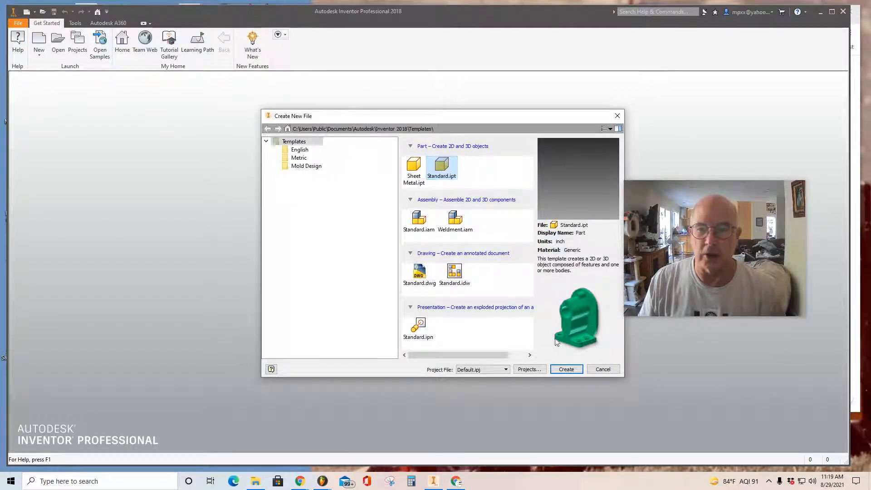
{"action": "left_click", "coordinate": [567, 369]}
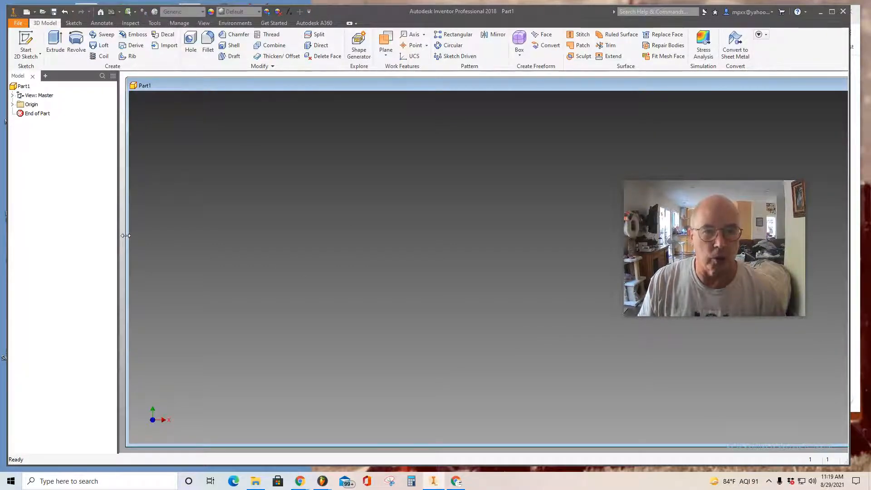
- Narrow the Part1 document window and move it so that its whole frame fits inside the workspace
{"action": "left_click_drag", "start_coordinate": [126, 236], "coordinate": [281, 238]}
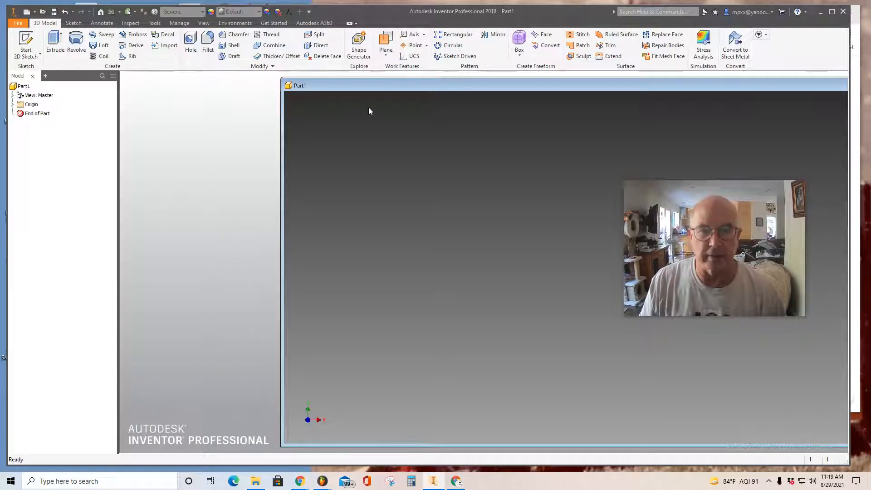
{"action": "left_click_drag", "start_coordinate": [395, 87], "coordinate": [252, 84]}
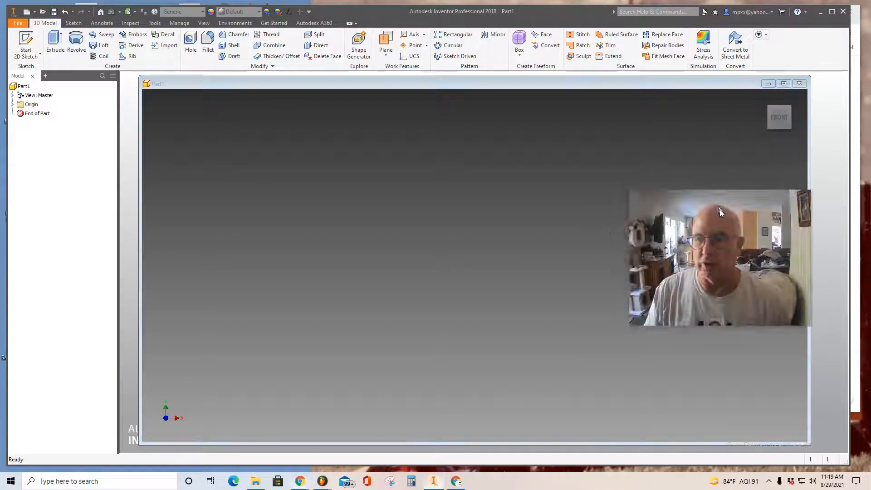
{"action": "left_click_drag", "start_coordinate": [719, 209], "coordinate": [743, 287]}
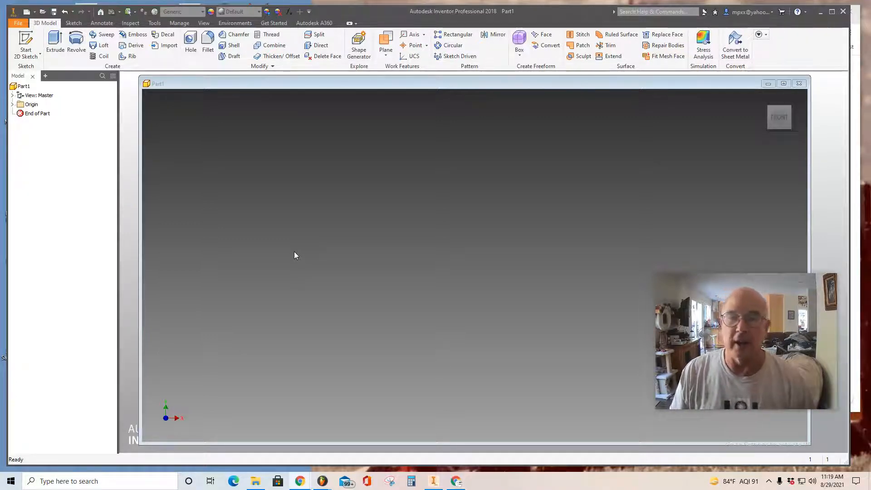
- Start a 2D sketch on the XY plane and draw a 1 in by 1 in rectangle with its first corner at the origin
{"action": "left_click", "coordinate": [26, 42]}
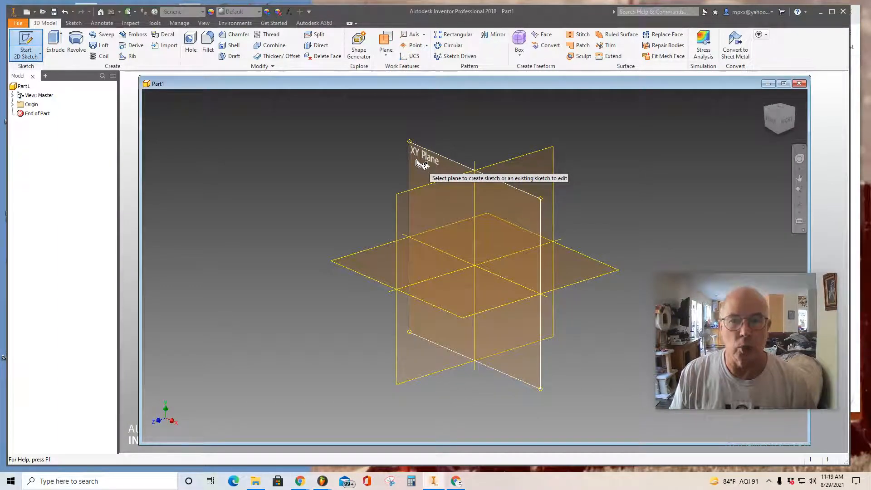
{"action": "left_click", "coordinate": [417, 160]}
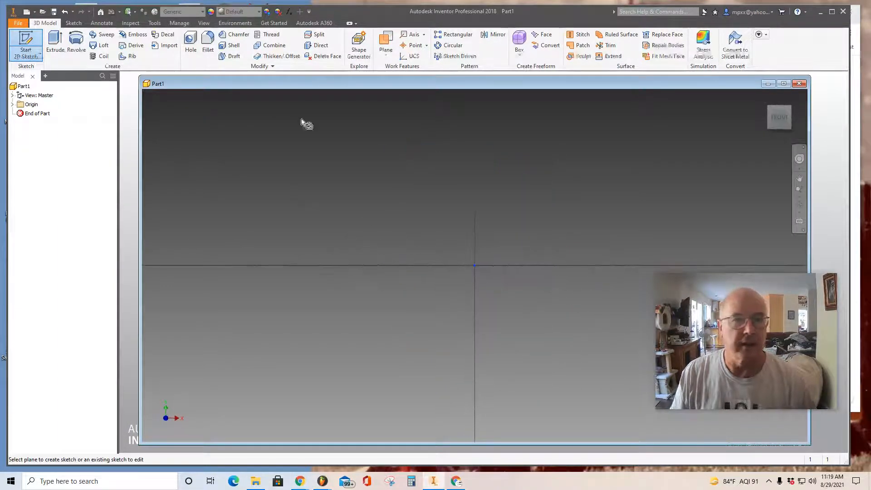
{"action": "left_click", "coordinate": [124, 40]}
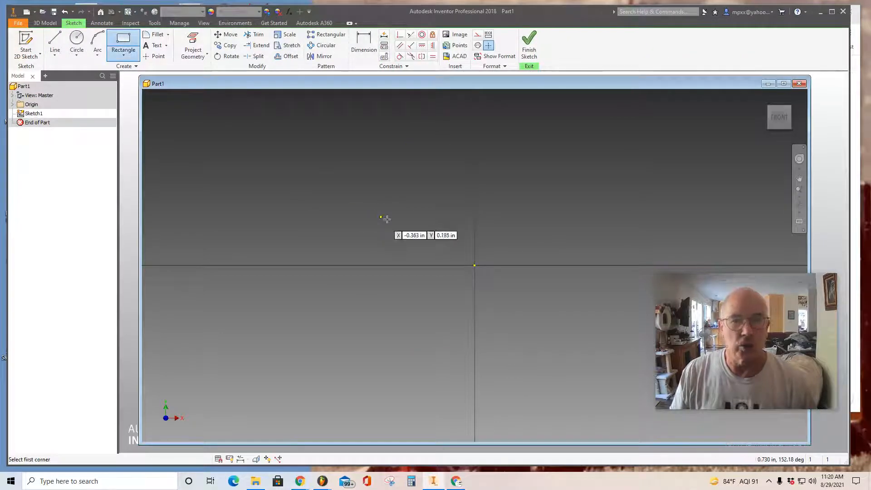
{"action": "left_click", "coordinate": [474, 266]}
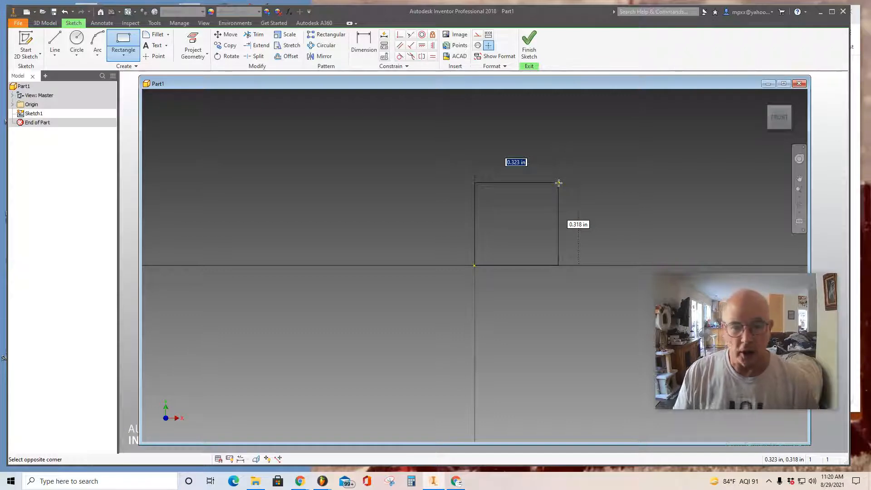
{"action": "type", "text": "1"}
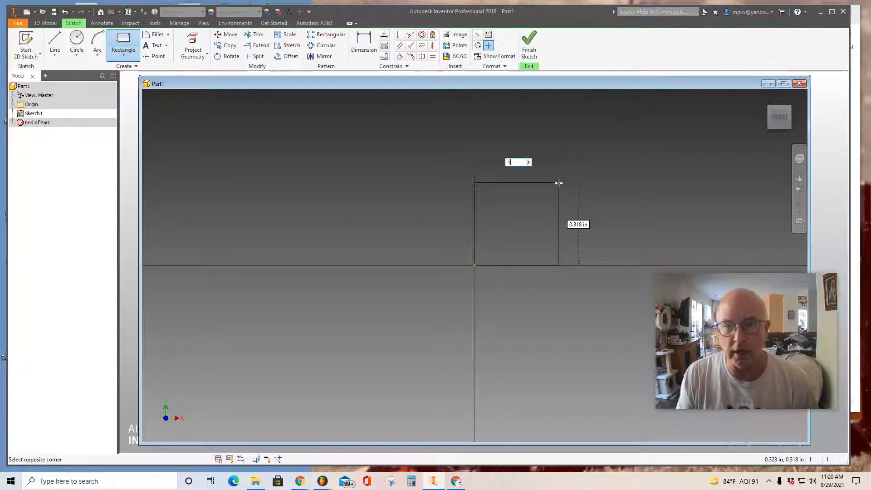
{"action": "key", "text": "Tab"}
{"action": "type", "text": "1"}
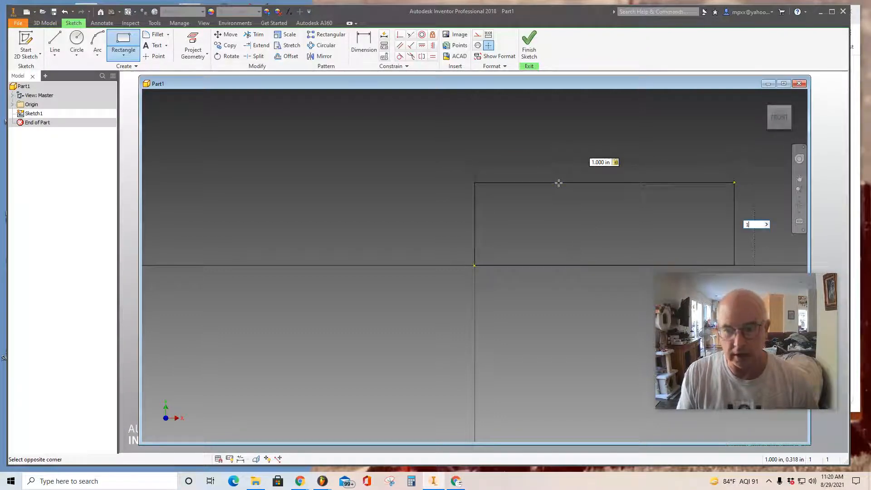
{"action": "key", "text": "Return"}
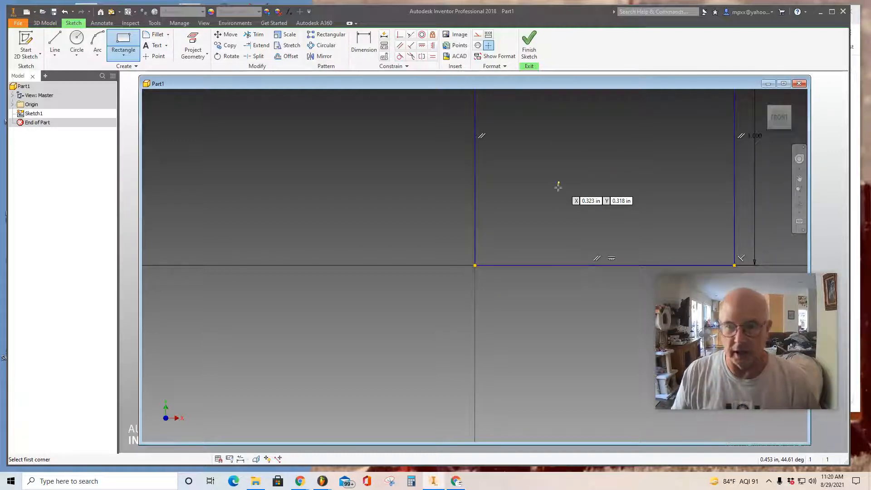
- Bring the whole sketched square into view and look at it straight on from the front
{"action": "scroll", "coordinate": [557, 227], "scroll_direction": "down", "scroll_amount": 5}
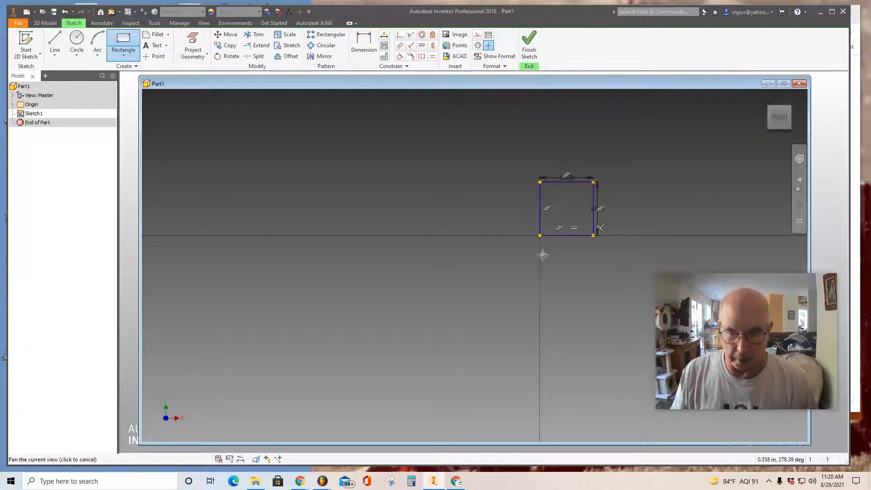
{"action": "middle_click_drag", "start_coordinate": [542, 254], "coordinate": [334, 309]}
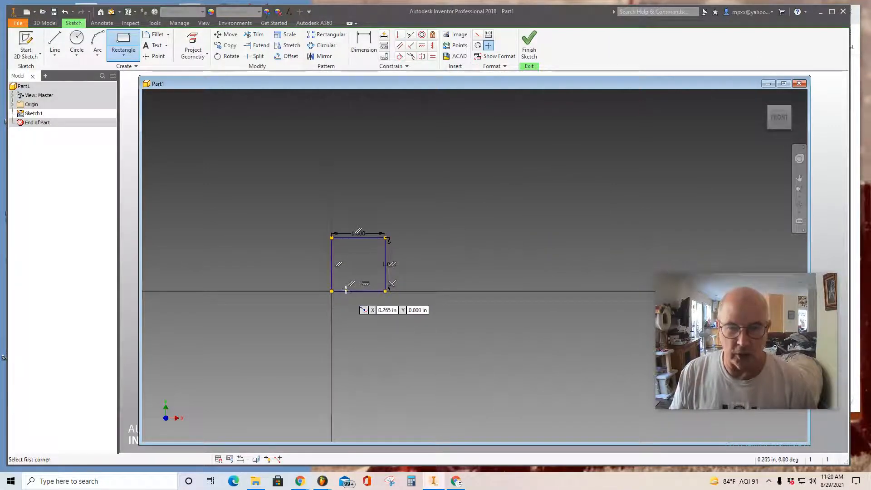
{"action": "scroll", "coordinate": [345, 285], "scroll_direction": "up", "scroll_amount": 6}
{"action": "scroll", "coordinate": [345, 285], "scroll_direction": "down", "scroll_amount": 4}
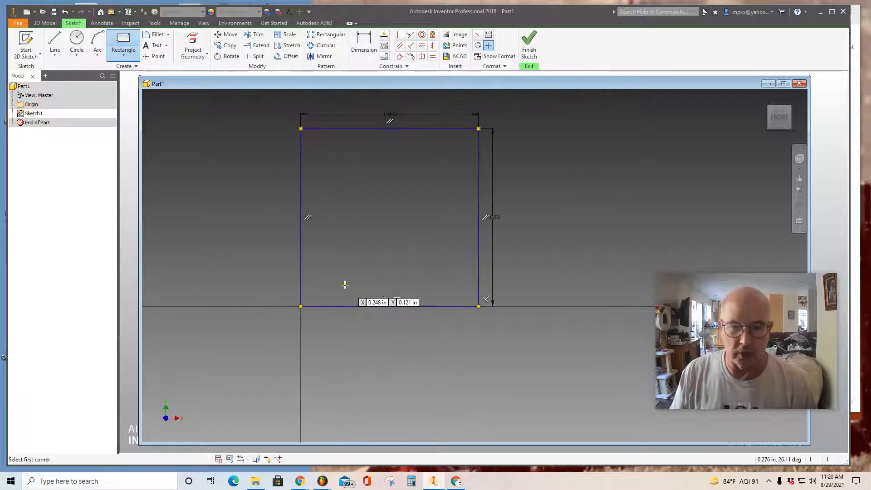
{"action": "left_click_drag", "start_coordinate": [779, 120], "coordinate": [779, 121]}
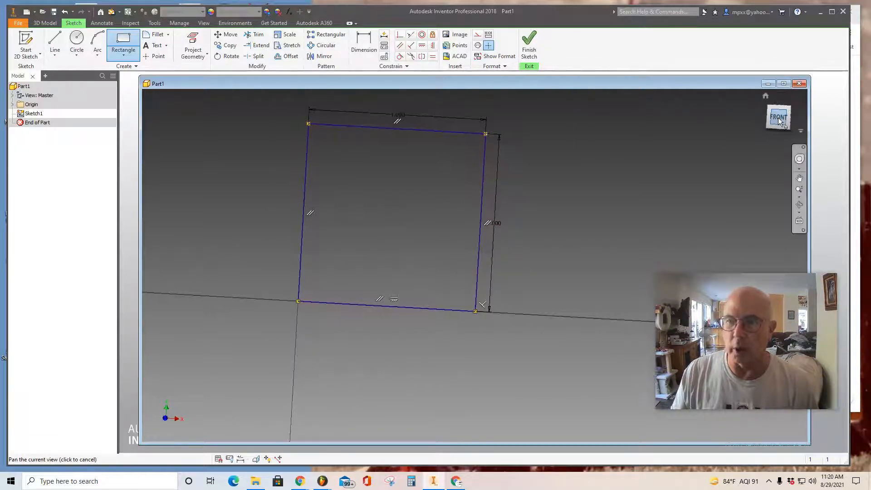
{"action": "left_click", "coordinate": [779, 118]}
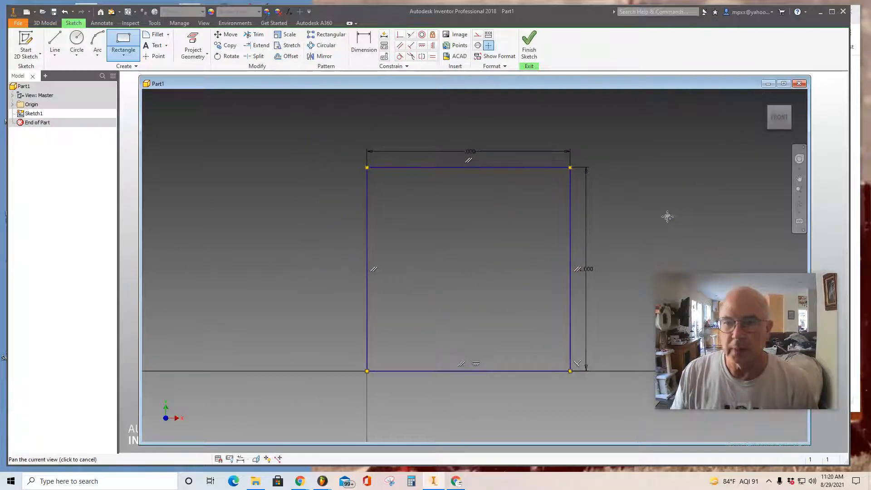
{"action": "left_click_drag", "start_coordinate": [667, 214], "coordinate": [590, 228]}
{"action": "middle_click_drag", "start_coordinate": [590, 228], "coordinate": [589, 227]}
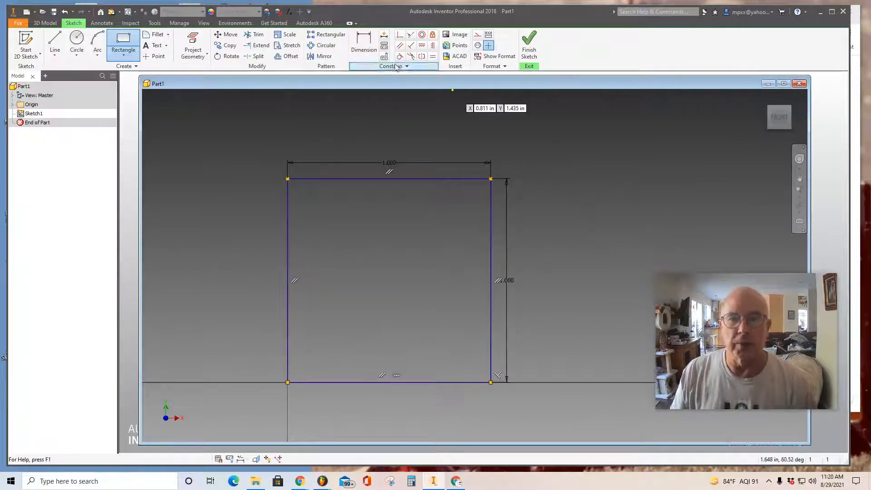
- Set the square's horizontal dimension to 1.5 in
{"action": "left_click", "coordinate": [364, 43]}
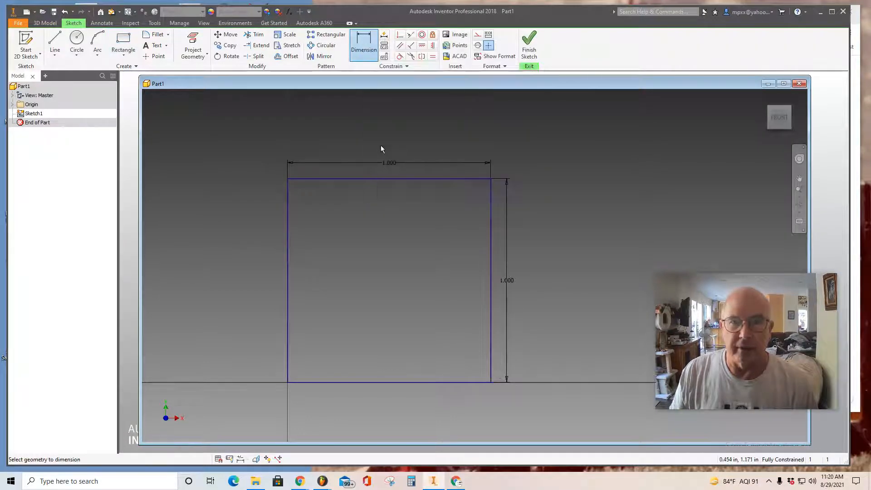
{"action": "left_click", "coordinate": [390, 164]}
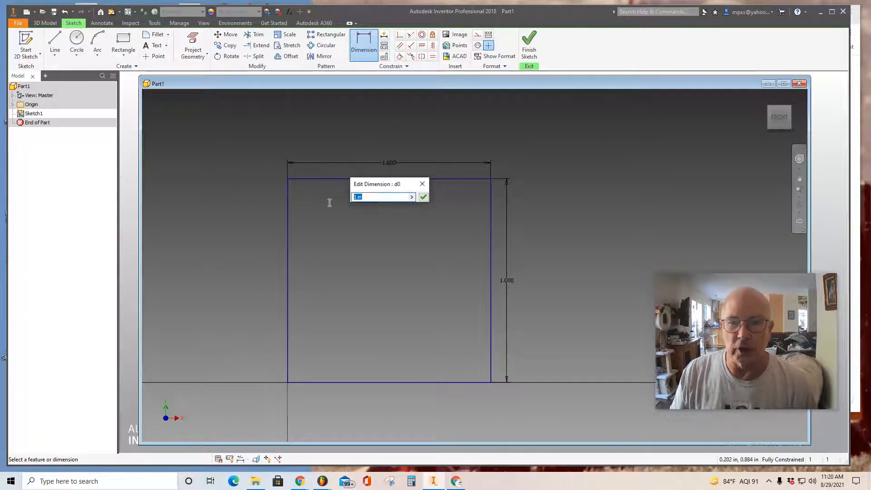
{"action": "type", "text": "1.5"}
{"action": "key", "text": "Return"}
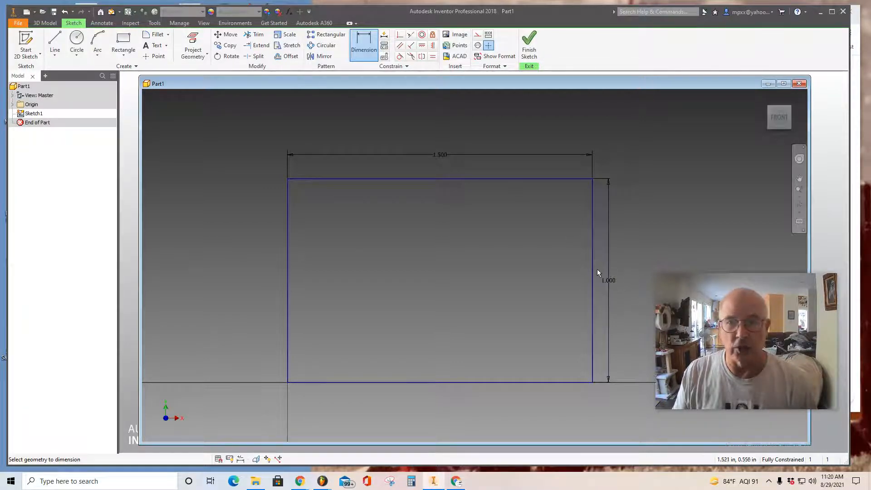
- Set the rectangle's horizontal dimension to 1 in and finish the sketch
{"action": "double_click", "coordinate": [441, 155]}
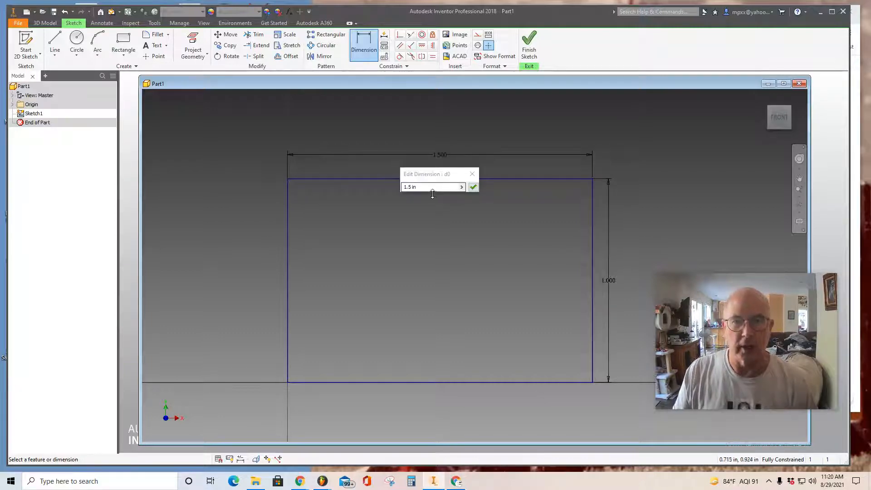
{"action": "type", "text": "1"}
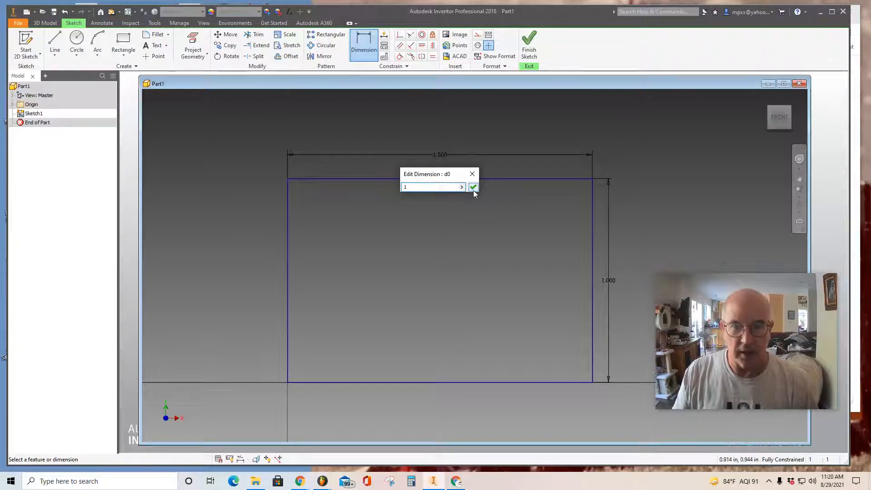
{"action": "left_click", "coordinate": [473, 187]}
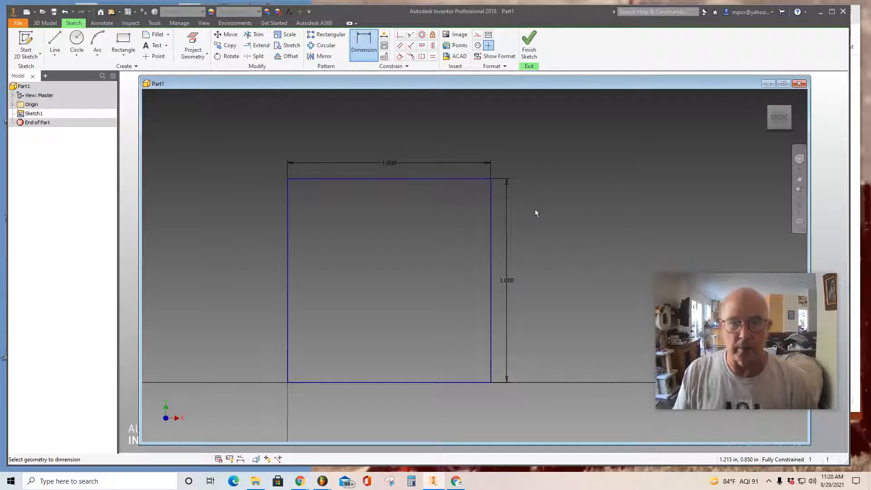
{"action": "left_click", "coordinate": [529, 46]}
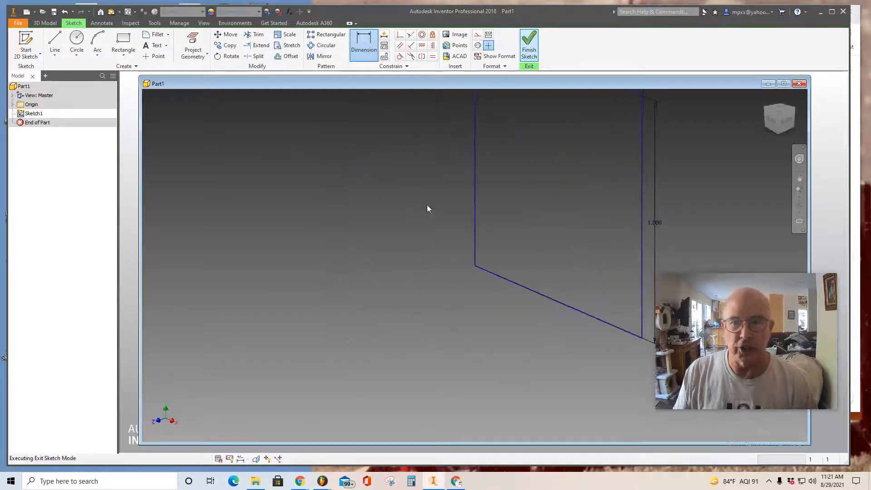
- Extrude the square profile 3 in toward the front as a solid, using the first direction option
{"action": "left_click", "coordinate": [55, 42]}
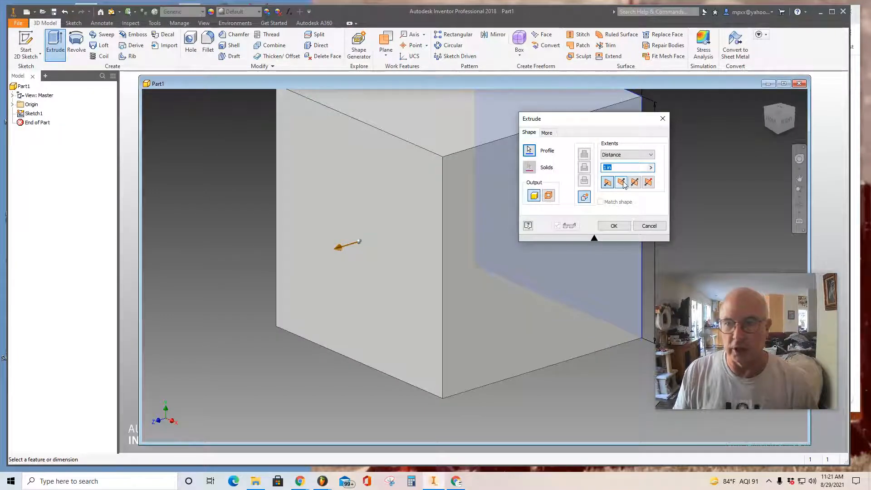
{"action": "left_click", "coordinate": [621, 182]}
{"action": "left_click", "coordinate": [608, 182]}
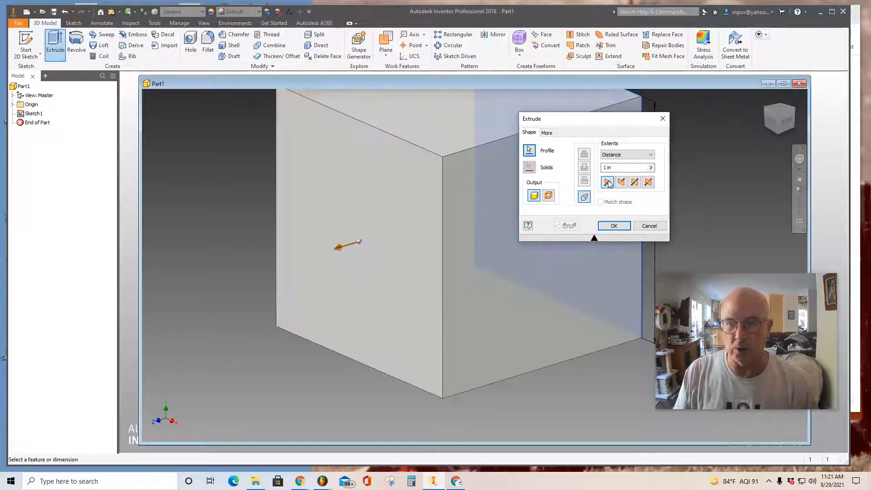
{"action": "left_click", "coordinate": [614, 170]}
{"action": "type", "text": "5"}
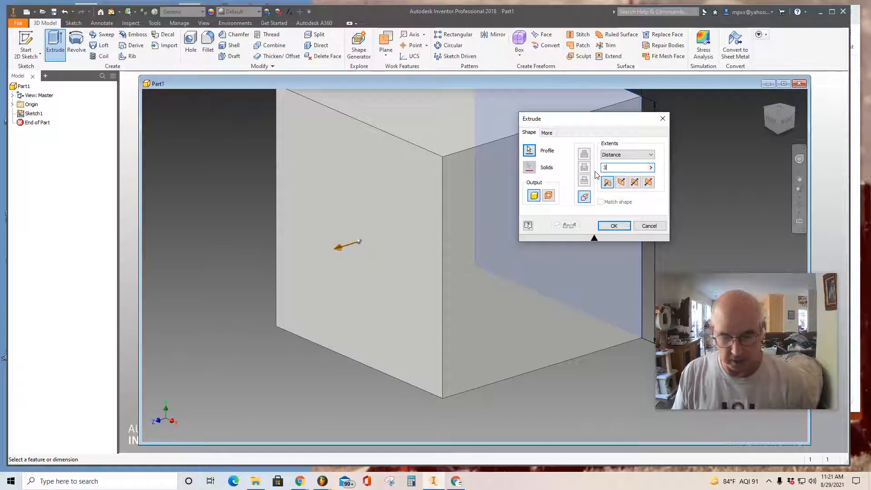
{"action": "key", "text": "Return"}
{"action": "scroll", "coordinate": [523, 255], "scroll_direction": "down", "scroll_amount": 3}
{"action": "scroll", "coordinate": [522, 253], "scroll_direction": "up", "scroll_amount": 5}
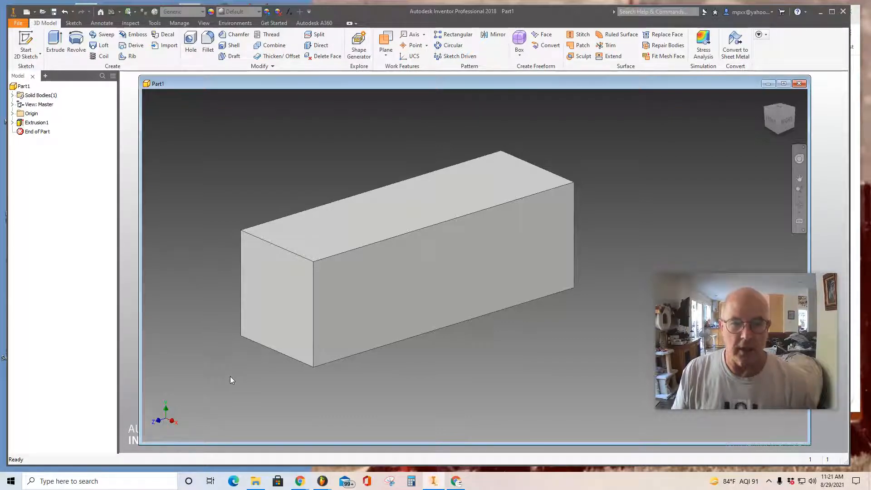
- Save a copy of the block part as "Square cube" in the Downloads folder and close it
{"action": "left_click", "coordinate": [18, 23]}
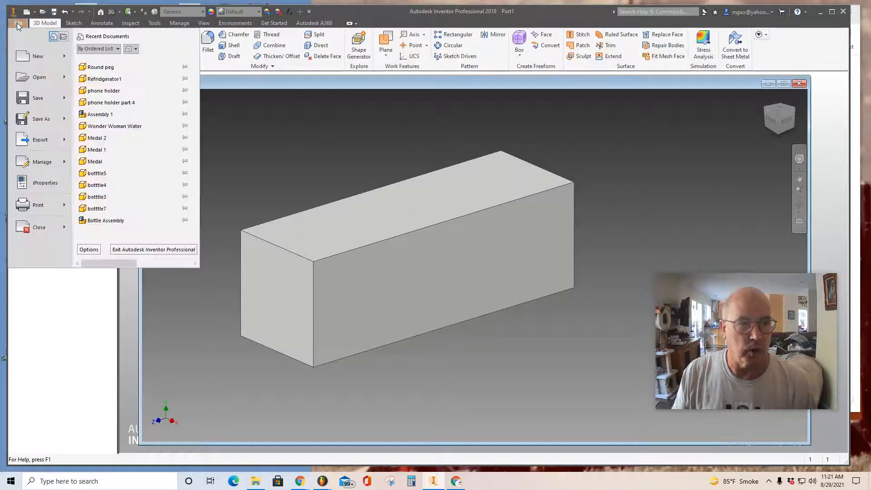
{"action": "left_click", "coordinate": [40, 121]}
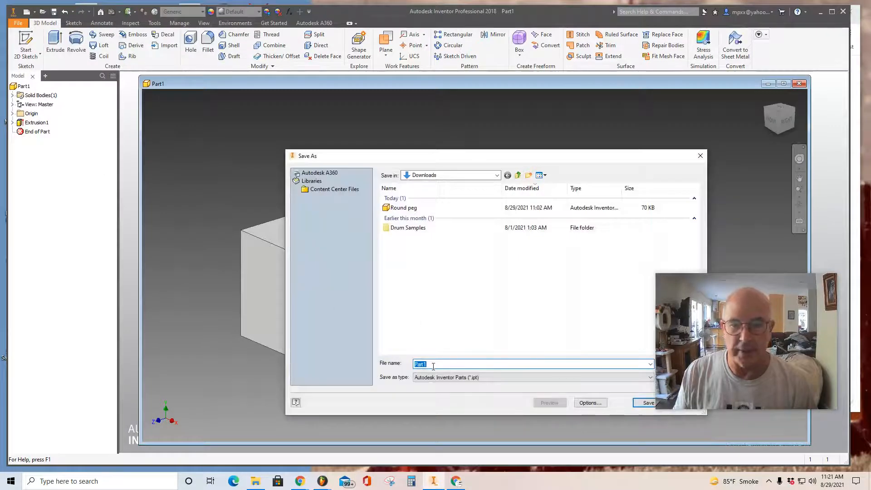
{"action": "type", "text": "Sq"}
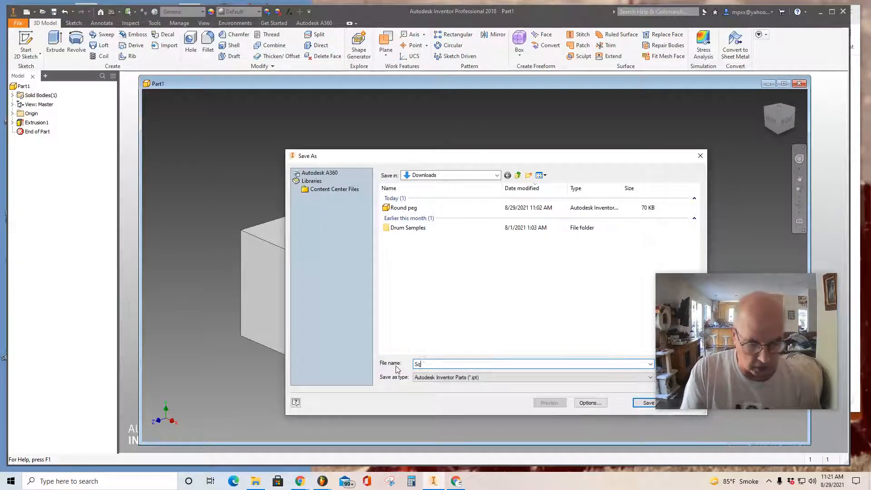
{"action": "type", "text": "uare"}
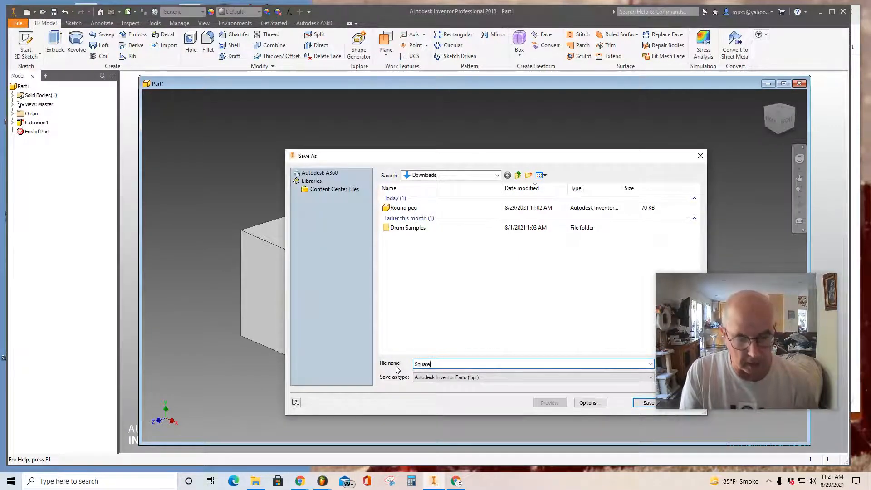
{"action": "type", "text": " c"}
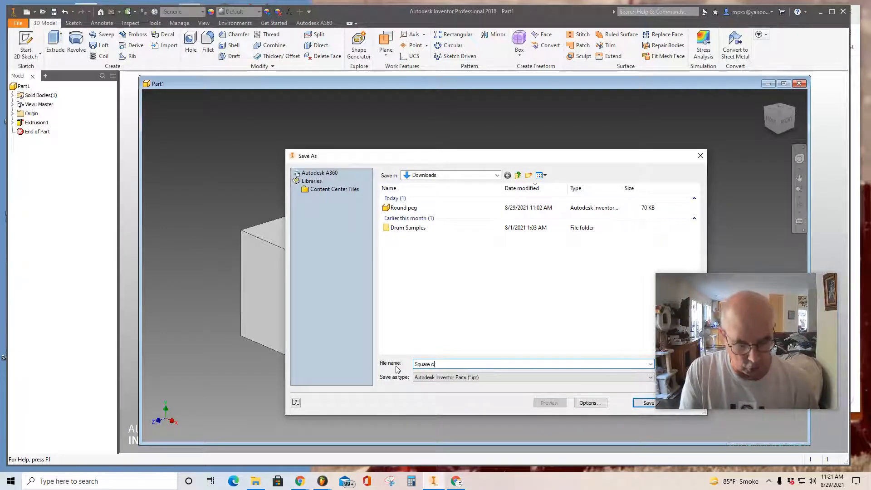
{"action": "type", "text": "ube"}
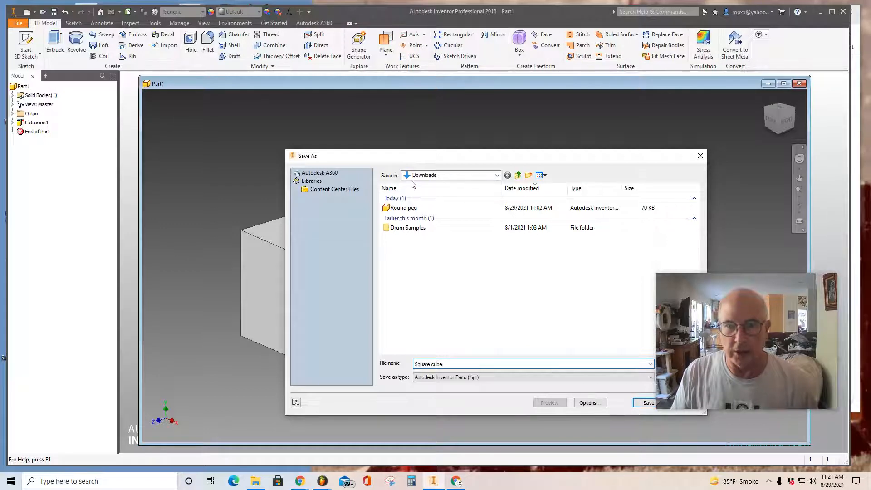
{"action": "left_click", "coordinate": [647, 403]}
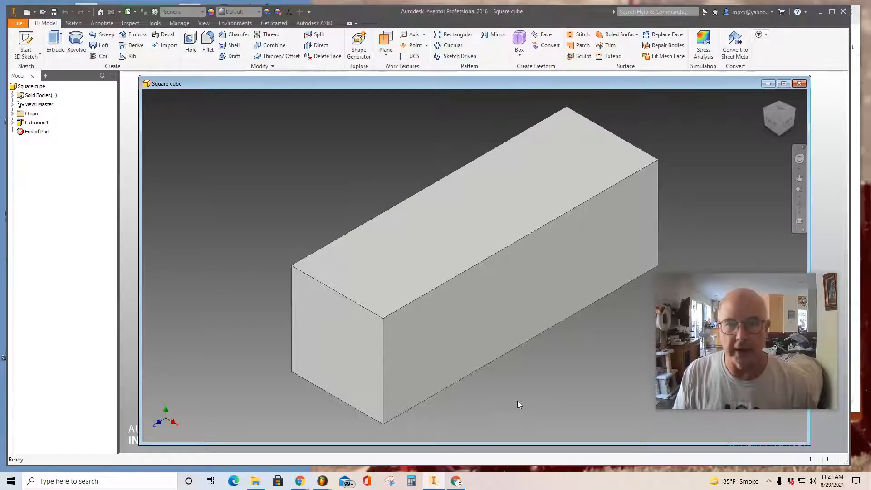
{"action": "left_click", "coordinate": [799, 85]}
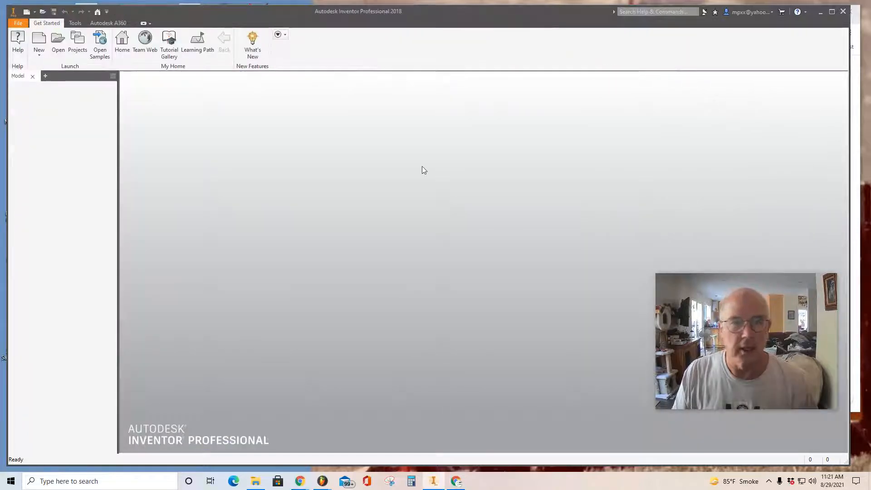
- Create a new part from the Standard.ipt template and start a 2D sketch on the front-facing plane
{"action": "left_click", "coordinate": [39, 41]}
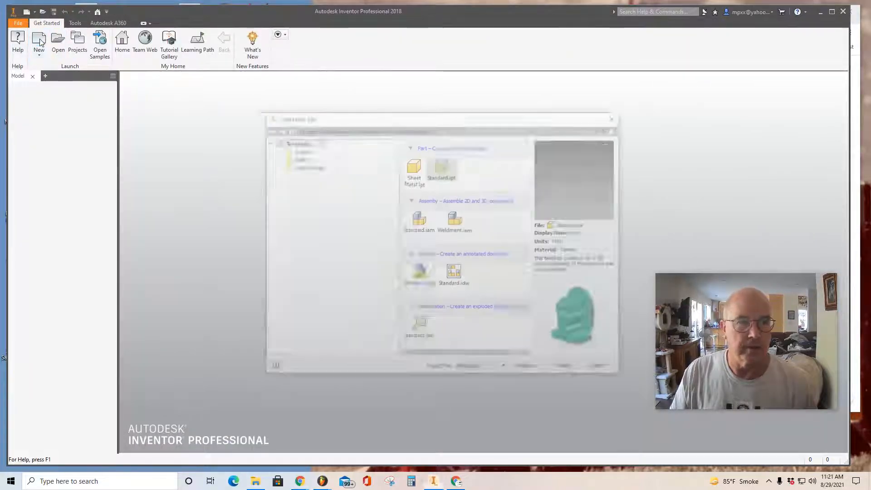
{"action": "left_click", "coordinate": [441, 166]}
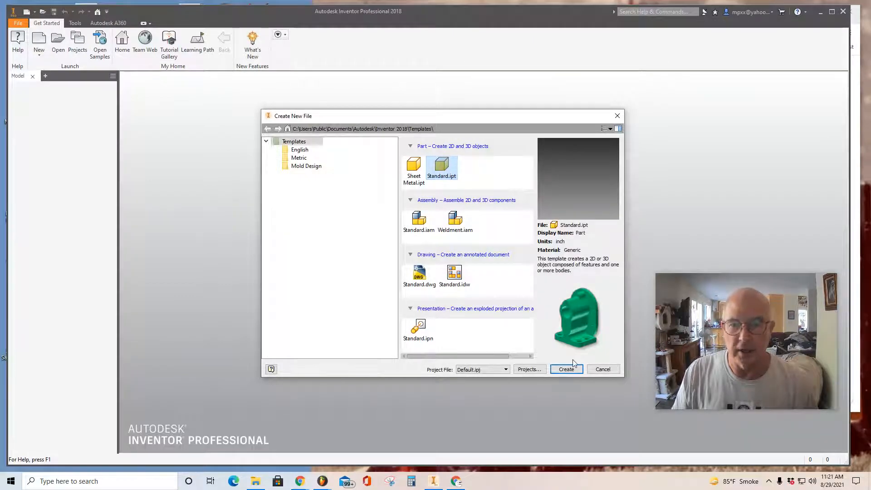
{"action": "left_click", "coordinate": [567, 371]}
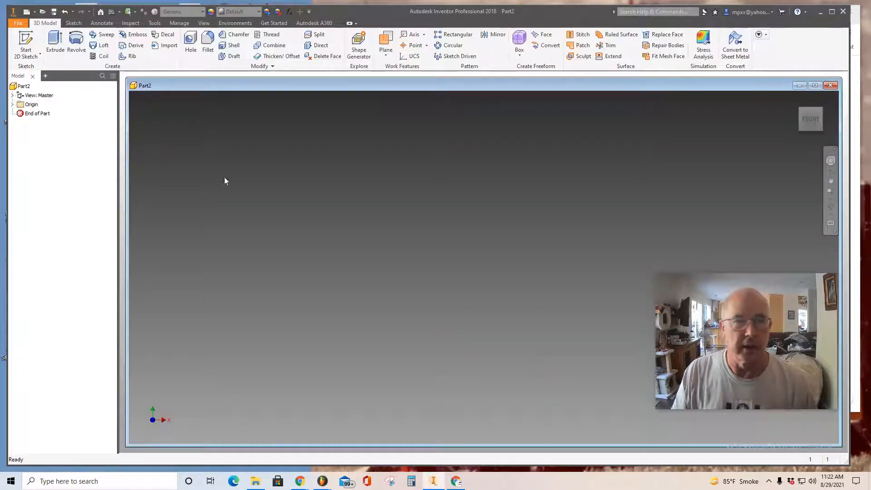
{"action": "left_click", "coordinate": [26, 43]}
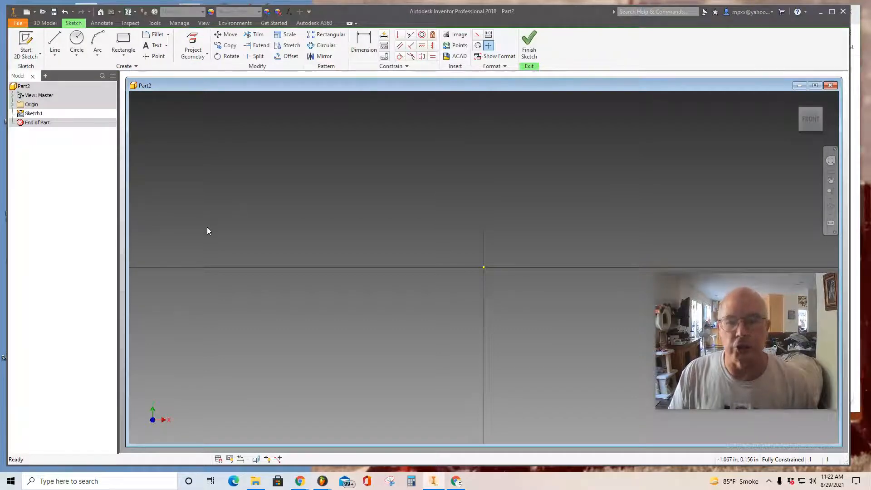
- Sketch a 3-sided polygon about 0.59 in high, centred on the origin, with a horizontal base and its apex pointing up
{"action": "left_click", "coordinate": [123, 56]}
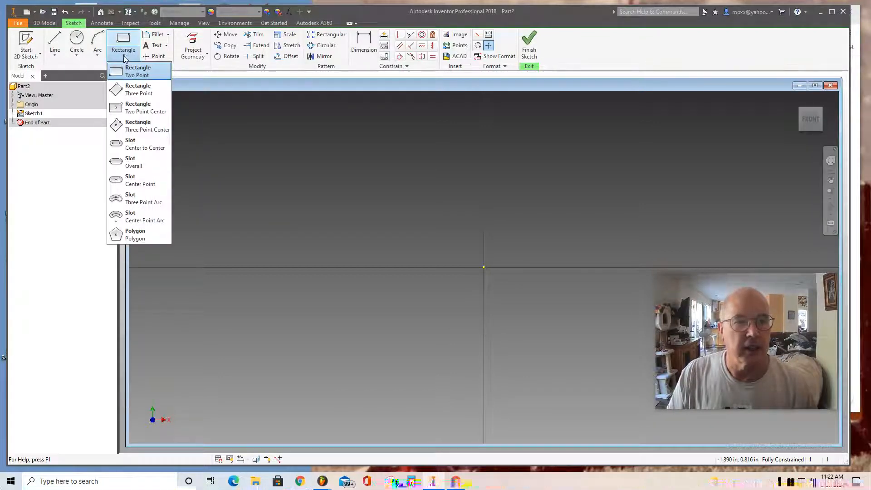
{"action": "left_click", "coordinate": [135, 236]}
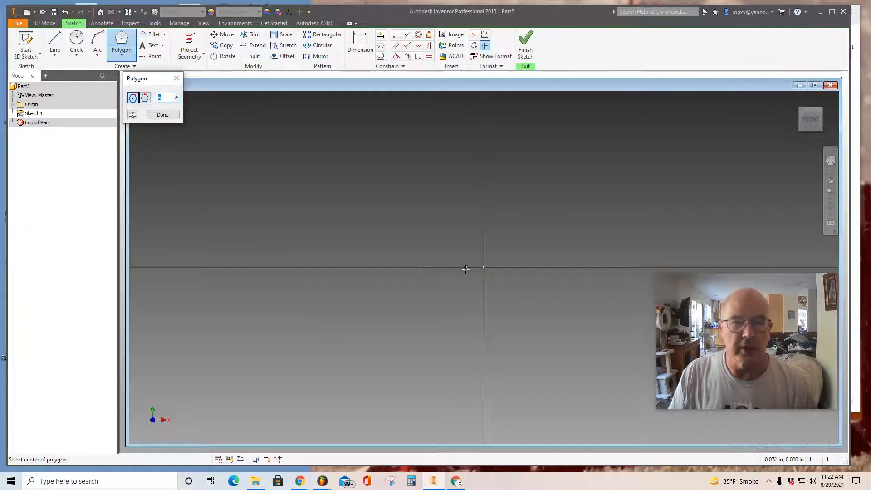
{"action": "type", "text": "6"}
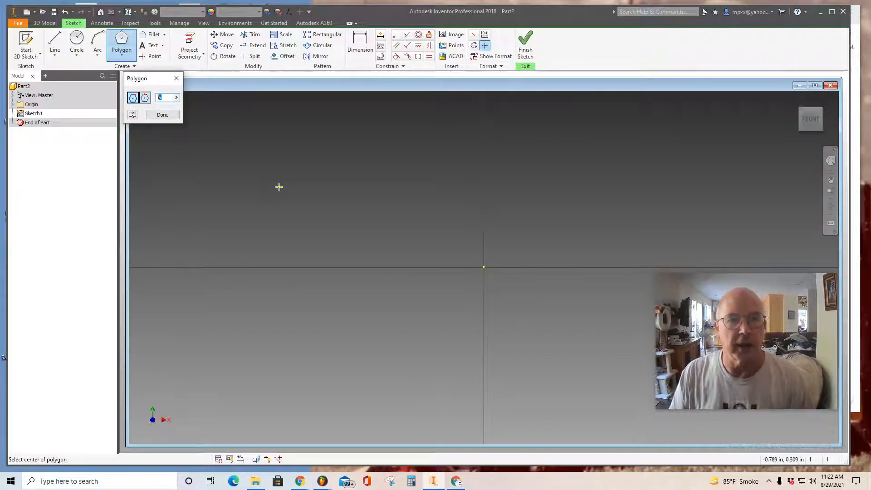
{"action": "type", "text": "3"}
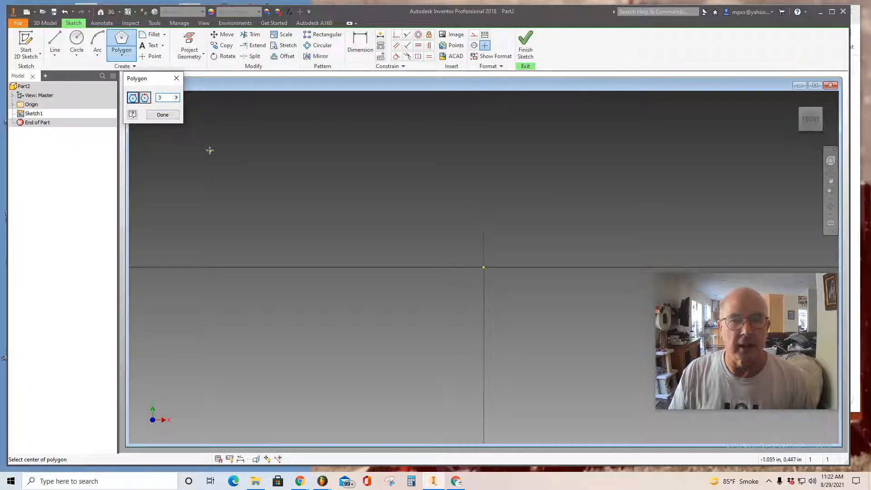
{"action": "left_click", "coordinate": [163, 115]}
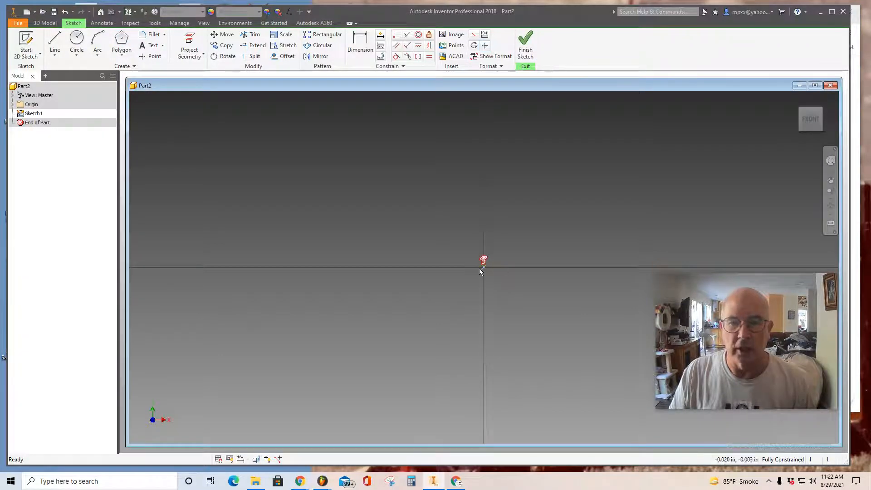
{"action": "left_click", "coordinate": [121, 43]}
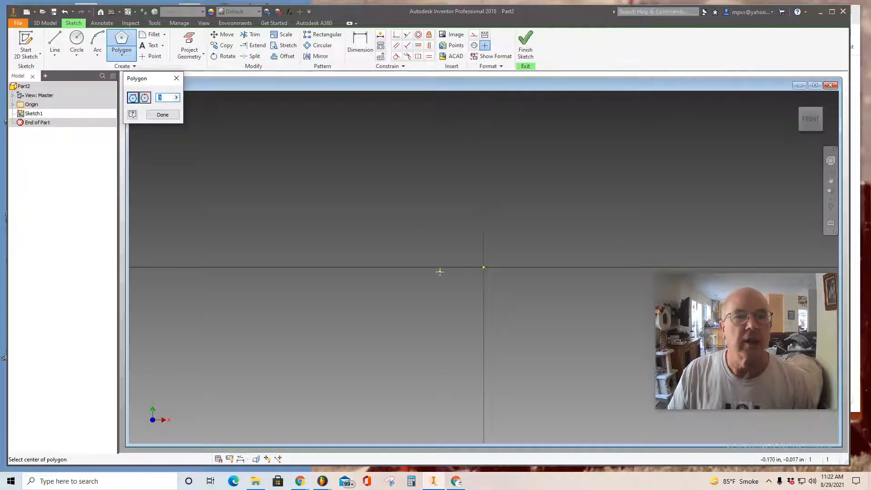
{"action": "left_click", "coordinate": [484, 267]}
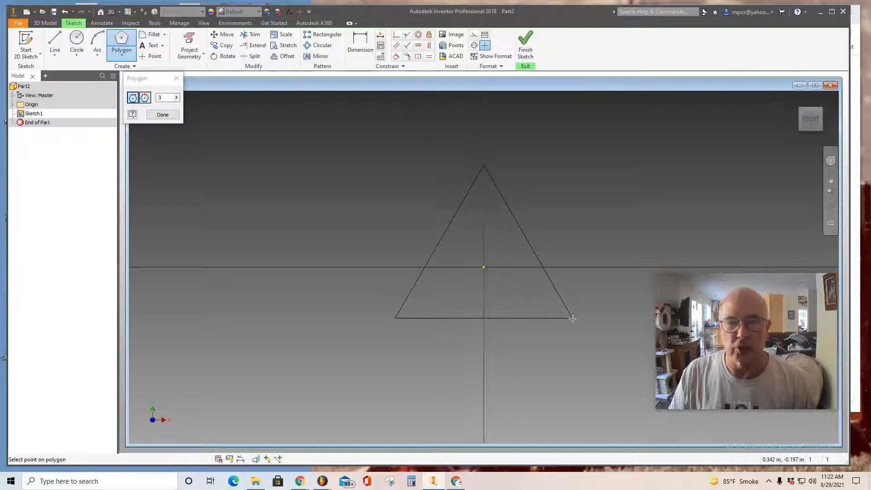
{"action": "left_click", "coordinate": [572, 319]}
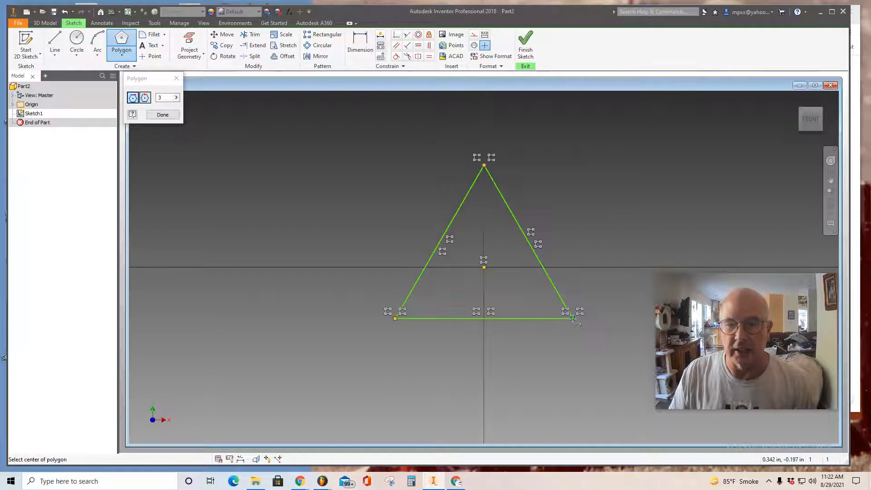
{"action": "left_click", "coordinate": [162, 116]}
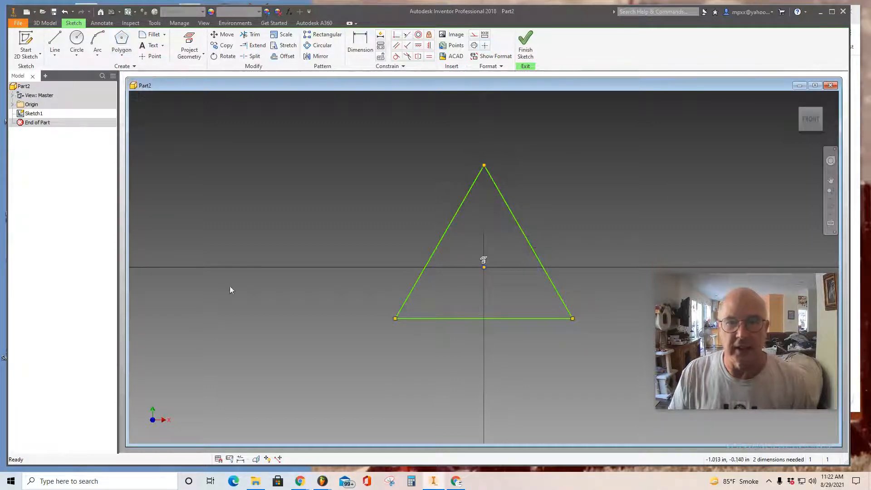
- Dimension the triangle's height from the base to the apex as 1 in and finish the sketch
{"action": "left_click", "coordinate": [361, 36]}
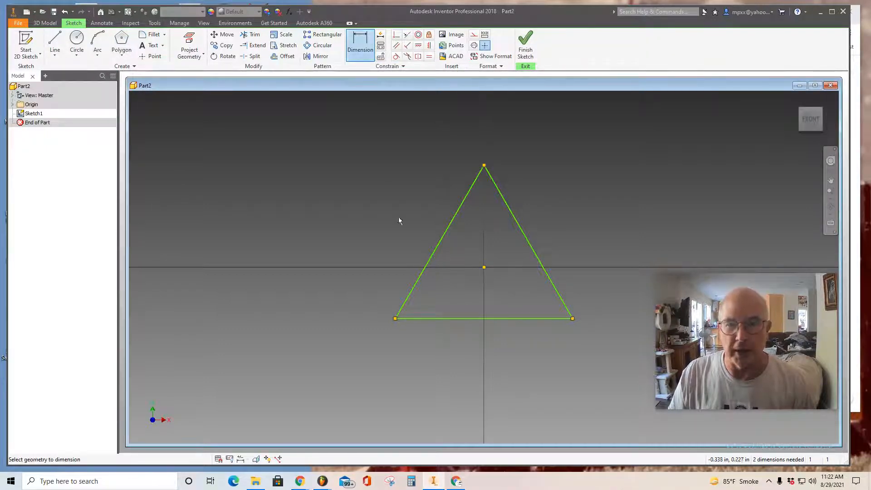
{"action": "left_click", "coordinate": [483, 319]}
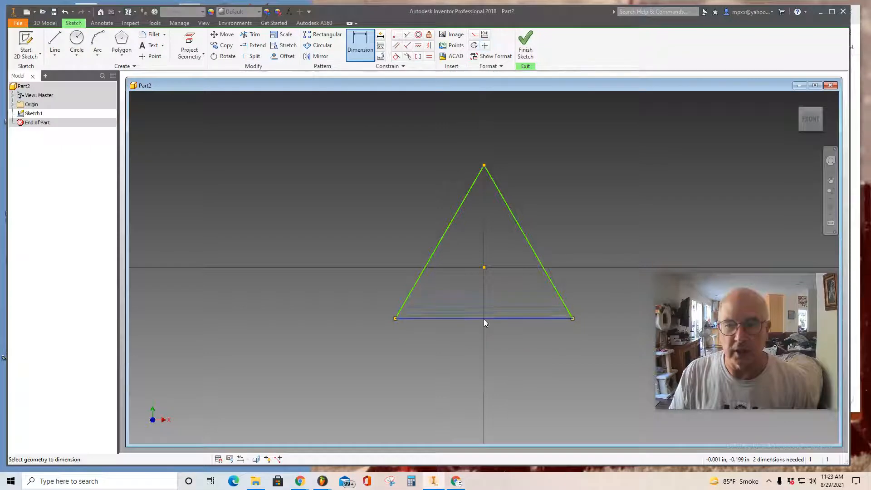
{"action": "left_click", "coordinate": [484, 166]}
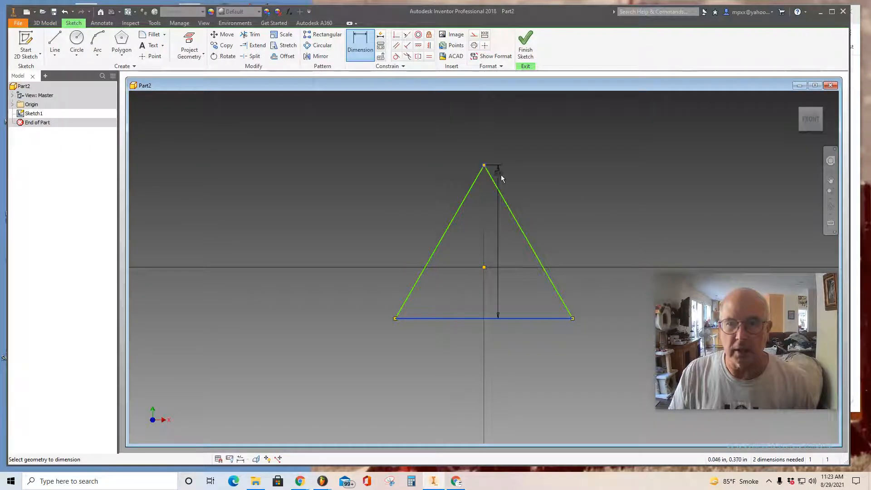
{"action": "left_click", "coordinate": [609, 240]}
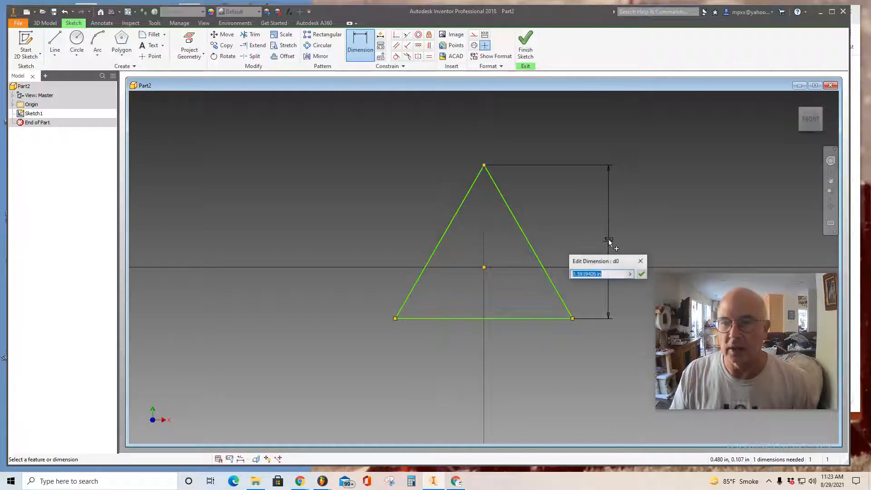
{"action": "type", "text": "1"}
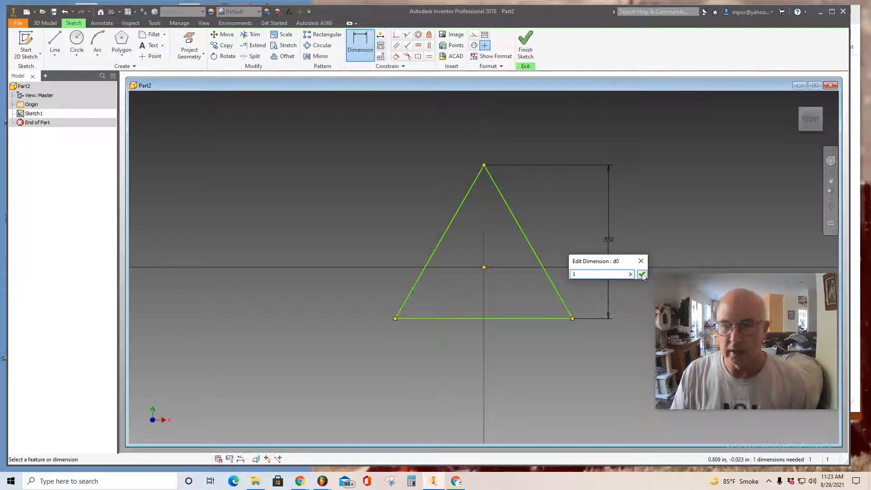
{"action": "left_click", "coordinate": [641, 274]}
{"action": "scroll", "coordinate": [433, 356], "scroll_direction": "up", "scroll_amount": 2}
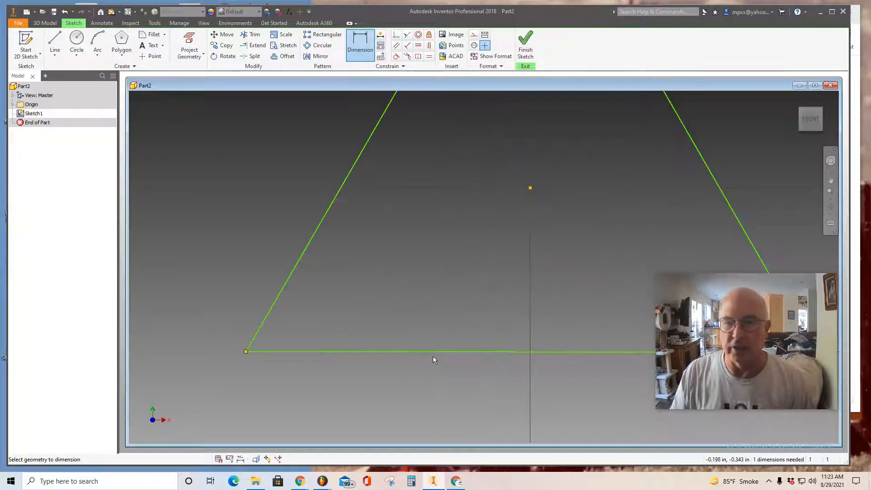
{"action": "scroll", "coordinate": [433, 356], "scroll_direction": "down", "scroll_amount": 6}
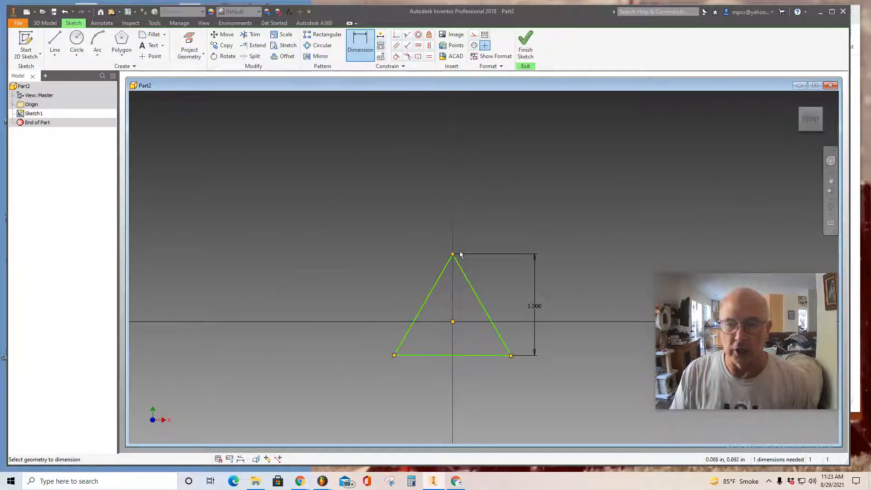
{"action": "left_click", "coordinate": [525, 43]}
- Extrude the triangle profile 3 in toward the front as a solid
{"action": "key", "text": "e"}
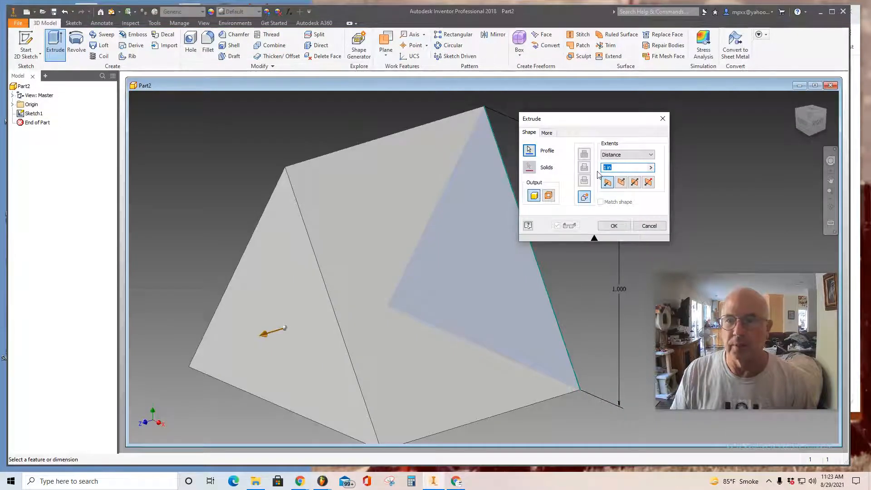
{"action": "type", "text": "3"}
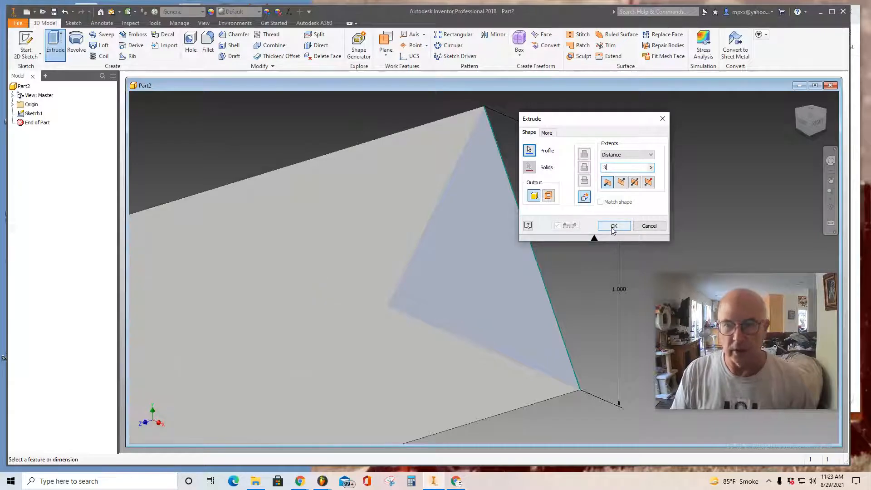
{"action": "left_click", "coordinate": [612, 227]}
{"action": "scroll", "coordinate": [425, 311], "scroll_direction": "up", "scroll_amount": 5}
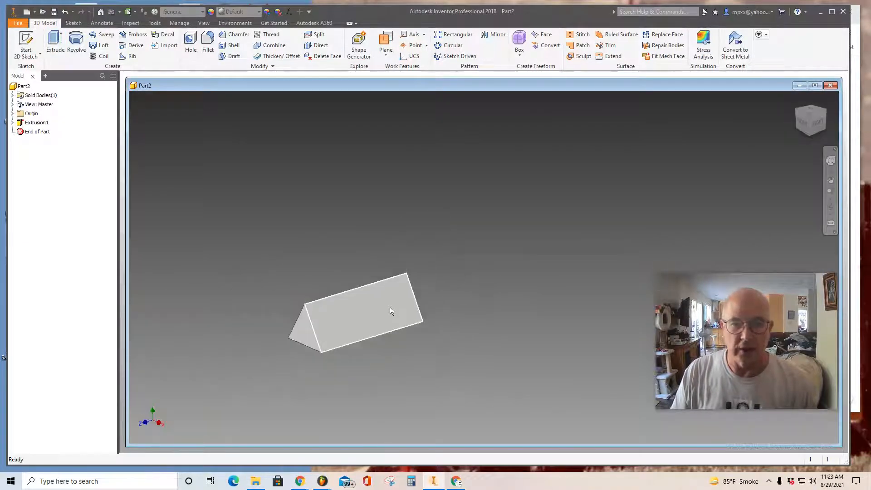
- Save the triangular part as "Triangle peg" in the Downloads folder and show it in the home view
{"action": "left_click", "coordinate": [18, 24]}
{"action": "left_click", "coordinate": [44, 124]}
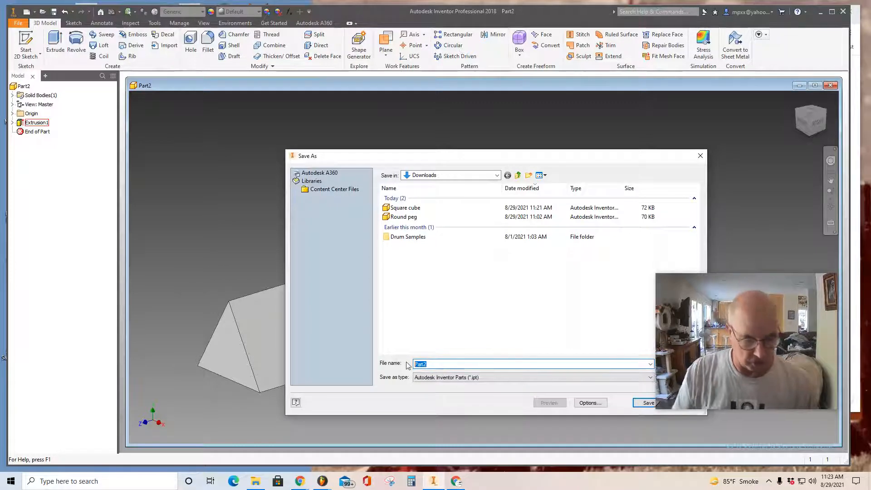
{"action": "type", "text": "Triang"}
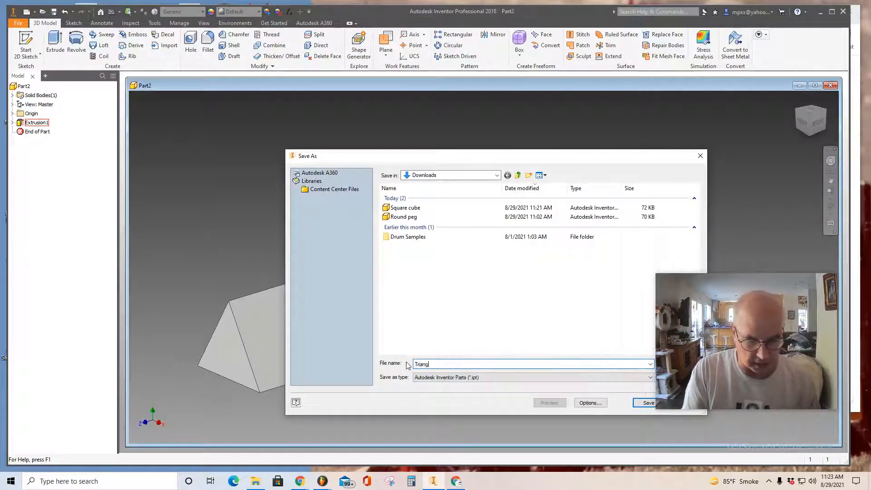
{"action": "type", "text": "le peg"}
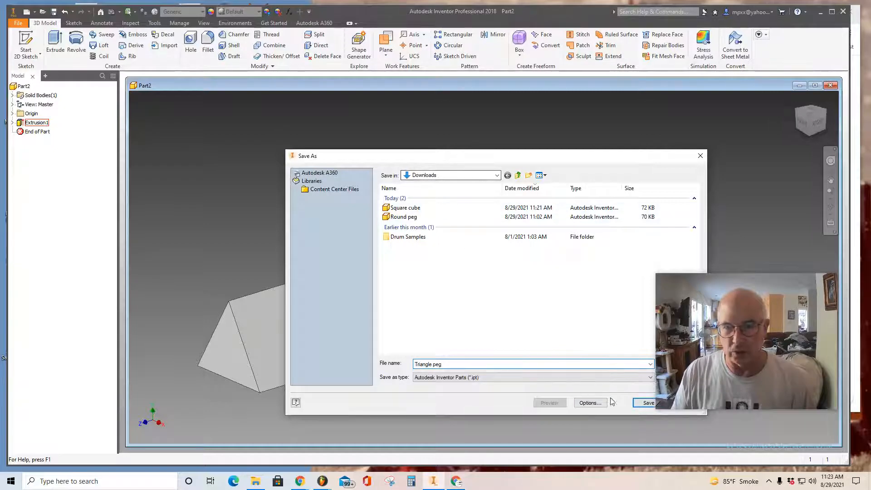
{"action": "left_click", "coordinate": [649, 402]}
{"action": "key", "text": "Home"}
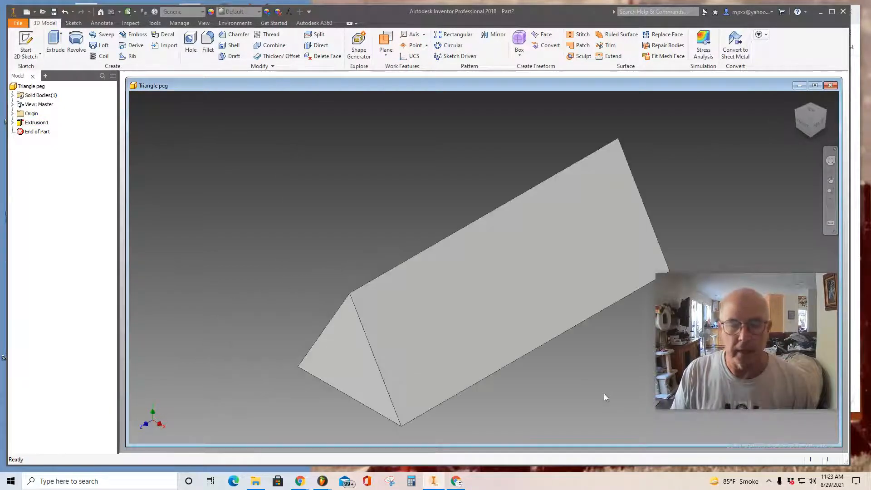
- Close the triangle peg part and create a new part from the Standard.ipt template
{"action": "left_click", "coordinate": [831, 86]}
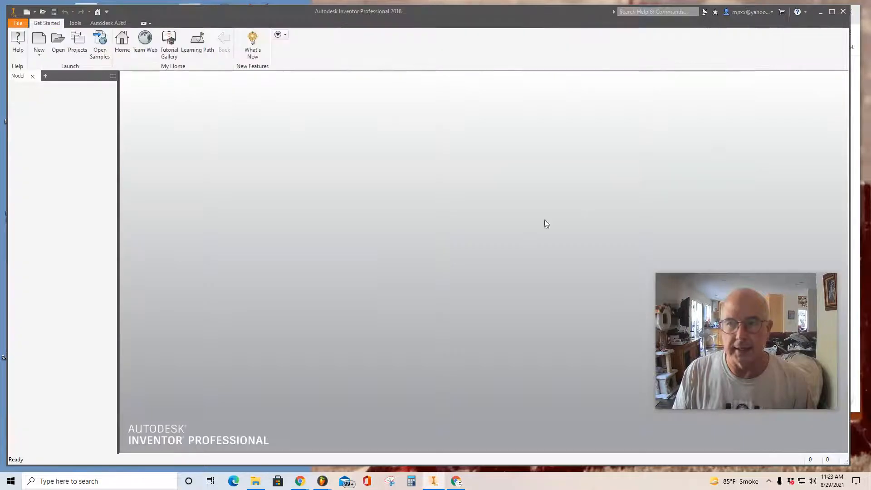
{"action": "left_click", "coordinate": [37, 43]}
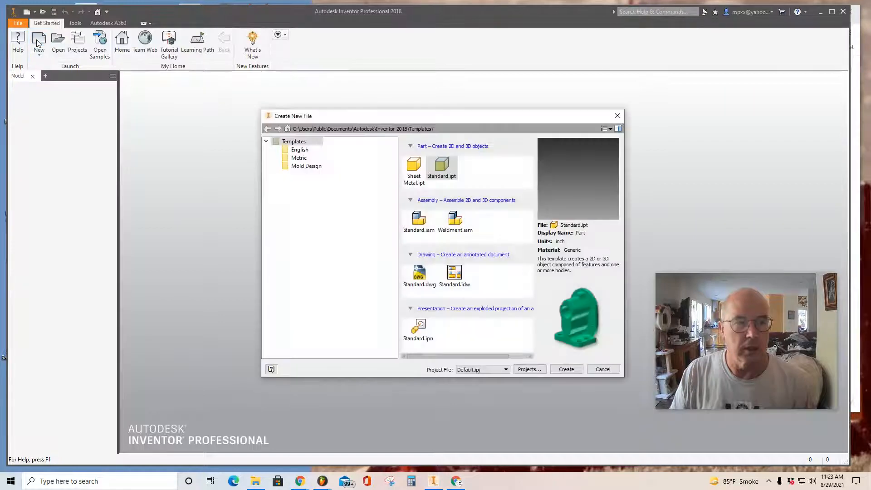
{"action": "left_click", "coordinate": [566, 368]}
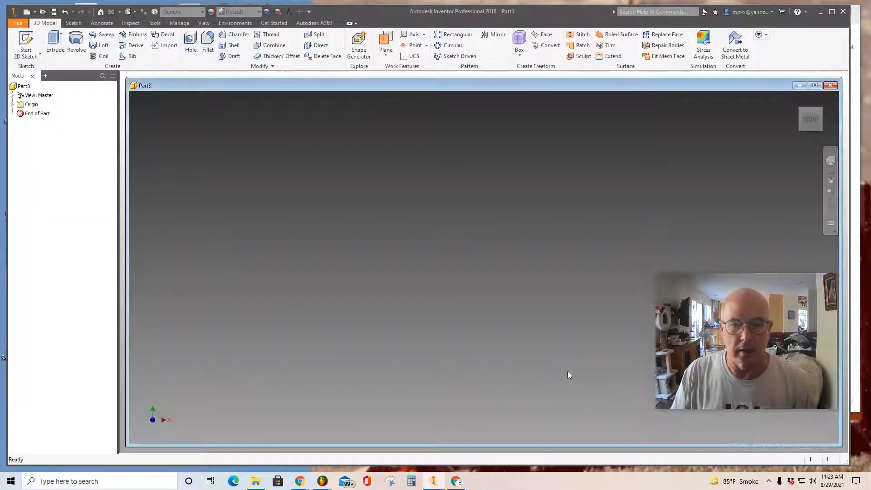
- Switch to Chrome to review the base and side dimensions in the whiteboard notes, and return to the new part
{"action": "mouse_move", "coordinate": [455, 483]}
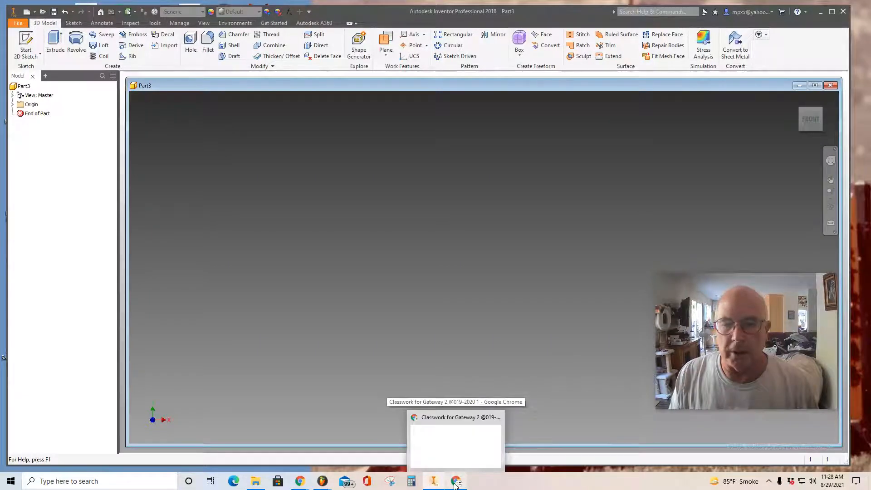
{"action": "left_click", "coordinate": [455, 484]}
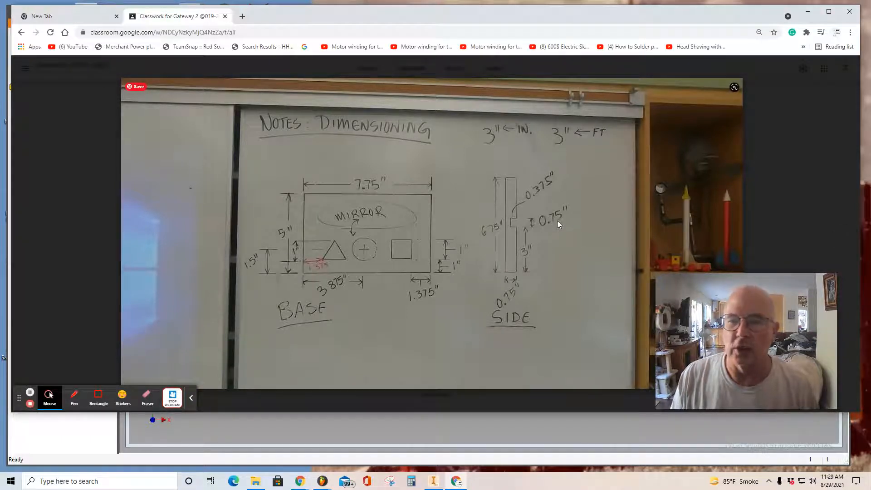
{"action": "left_click", "coordinate": [807, 16]}
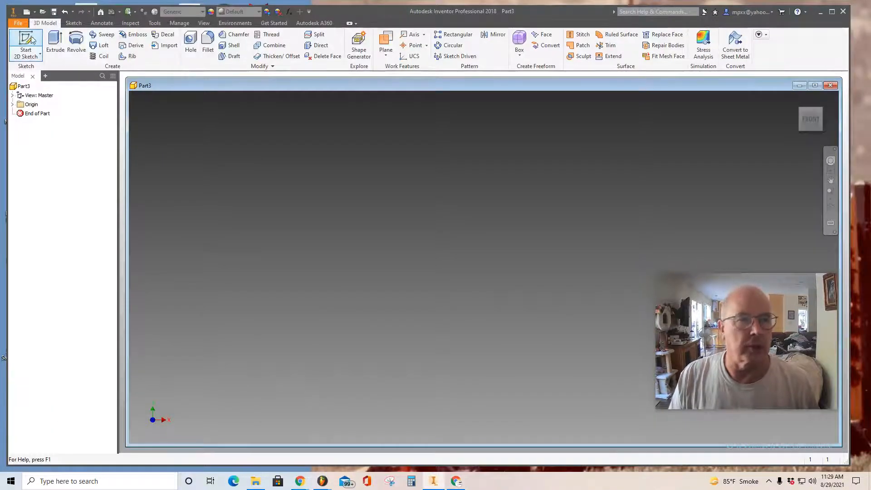
- Sketch a 7.75 by 5 in rectangle on the XY plane with its lower-left corner at the origin and finish the sketch
{"action": "left_click", "coordinate": [32, 40]}
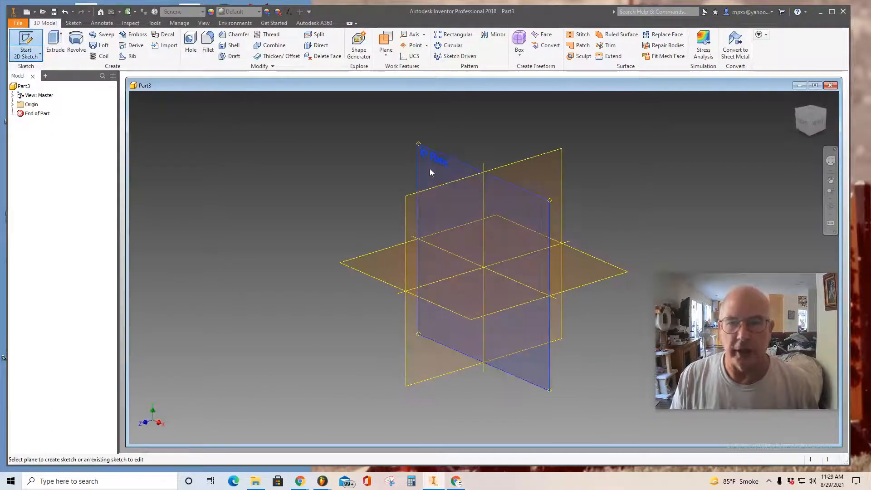
{"action": "left_click", "coordinate": [430, 169]}
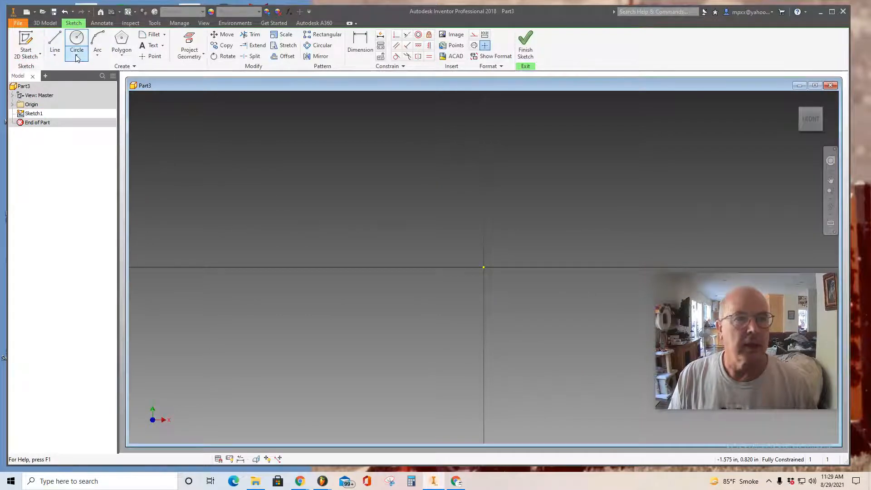
{"action": "left_click", "coordinate": [122, 55]}
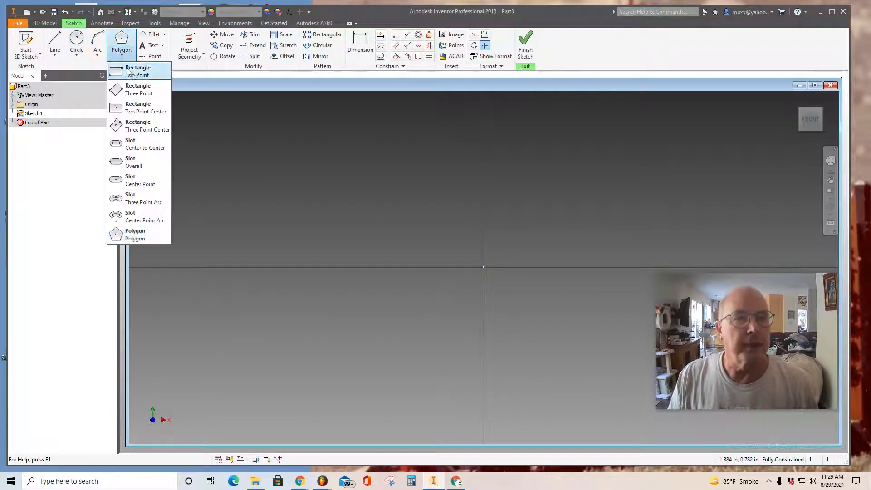
{"action": "left_click", "coordinate": [134, 75]}
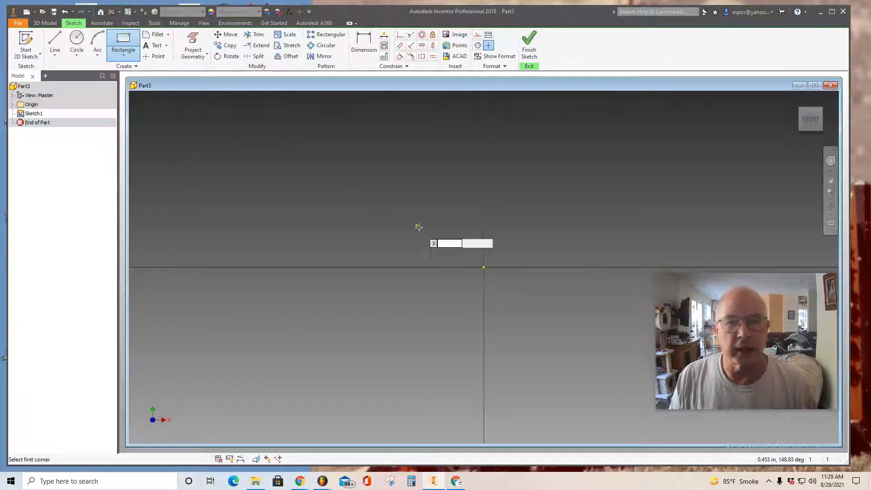
{"action": "left_click", "coordinate": [483, 267]}
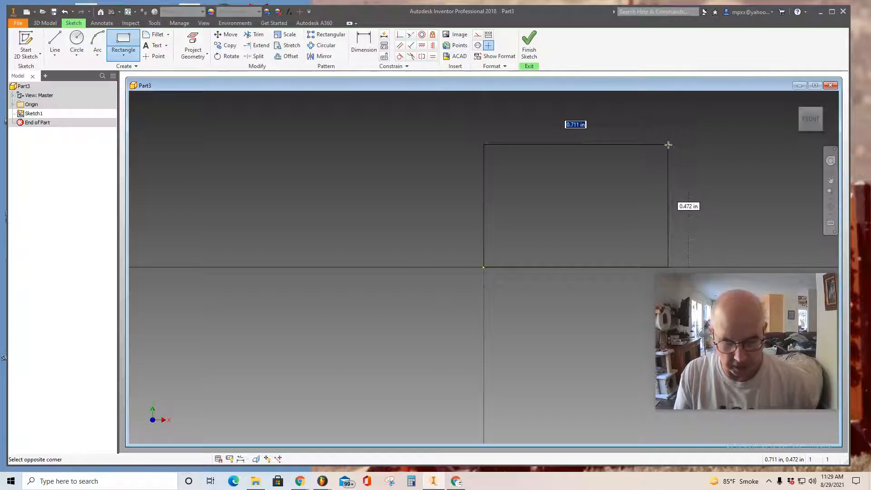
{"action": "type", "text": "7.75"}
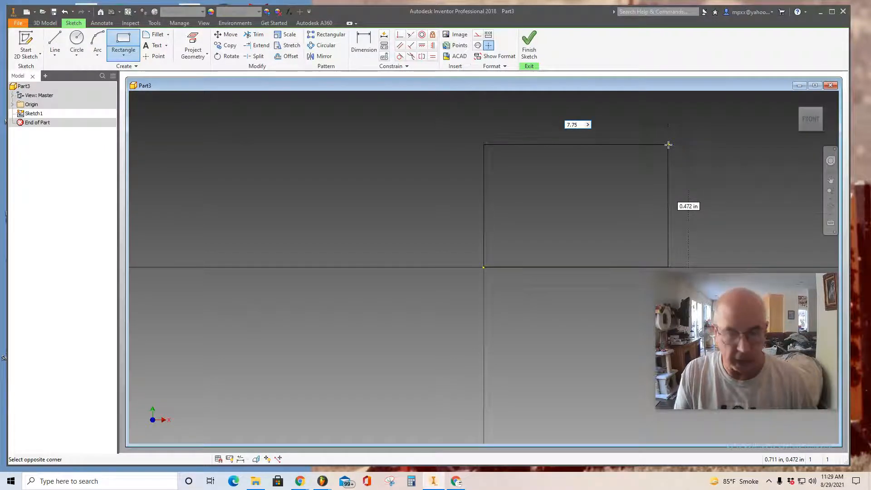
{"action": "key", "text": "Tab"}
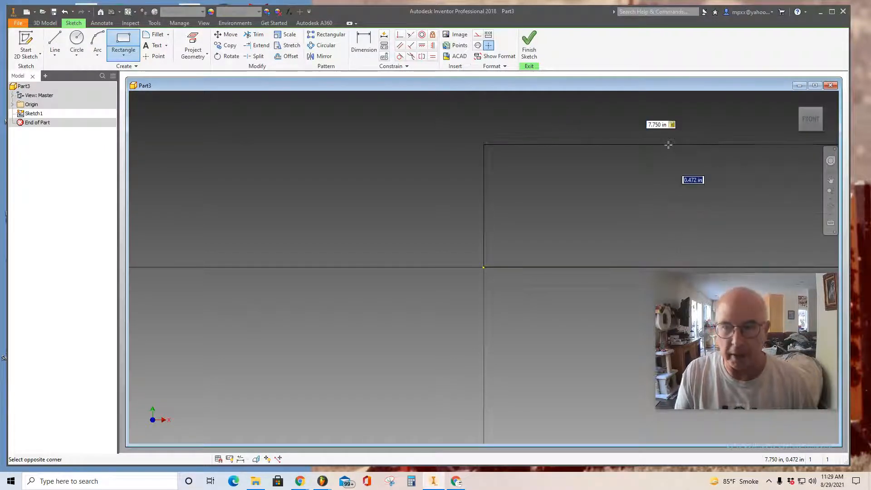
{"action": "type", "text": "5"}
{"action": "key", "text": "Return"}
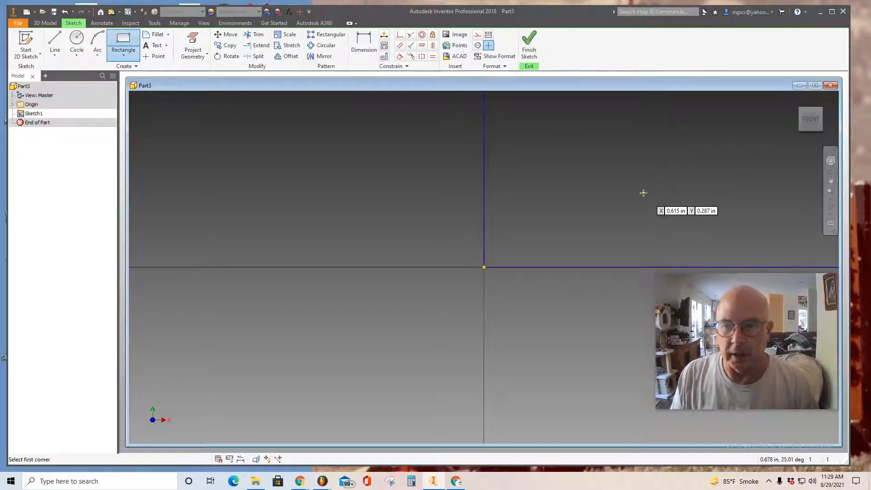
{"action": "scroll", "coordinate": [643, 192], "scroll_direction": "up", "scroll_amount": 5}
{"action": "middle_click_drag", "start_coordinate": [583, 245], "coordinate": [221, 385]}
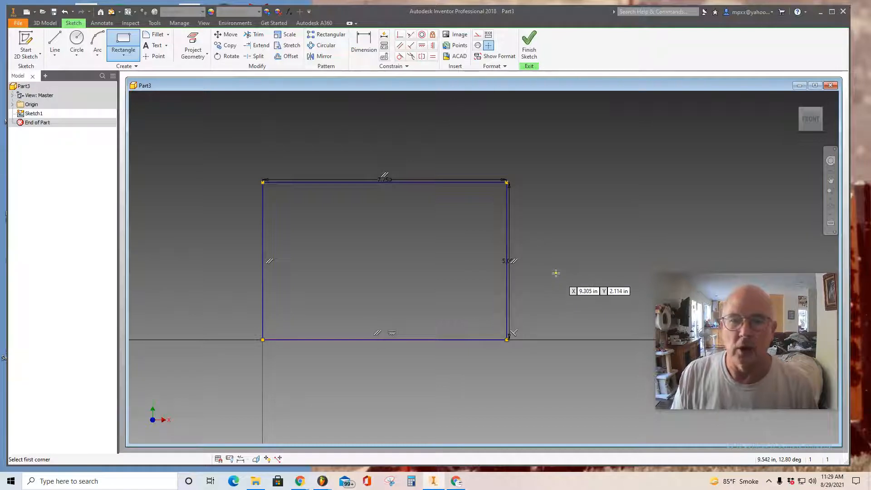
{"action": "left_click", "coordinate": [530, 50]}
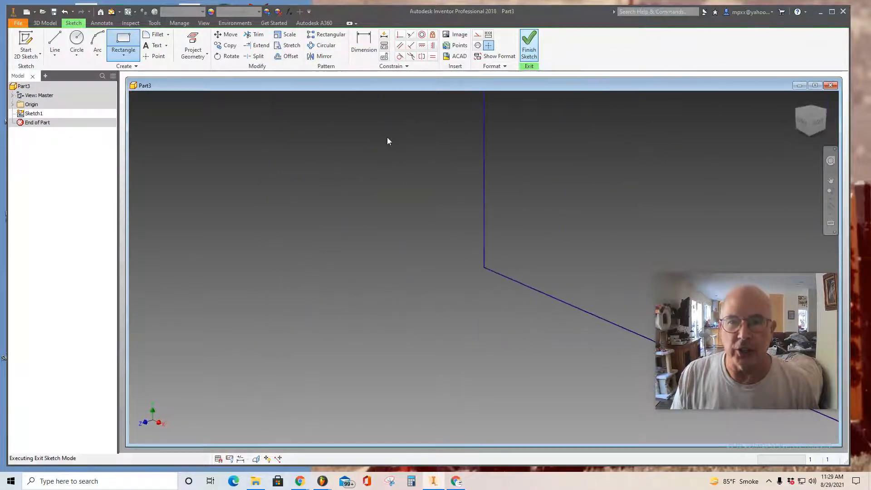
- Extrude the rectangle 0.75 in toward the front as a solid base plate
{"action": "left_click", "coordinate": [54, 44]}
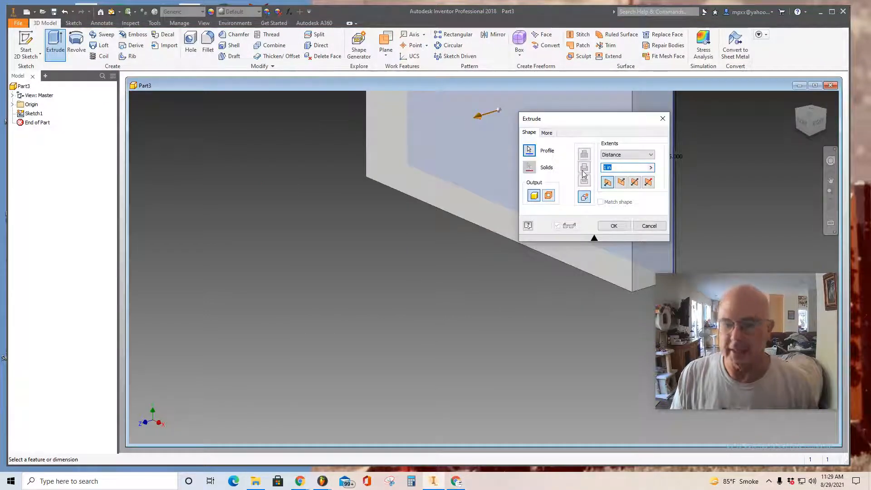
{"action": "type", "text": ".75"}
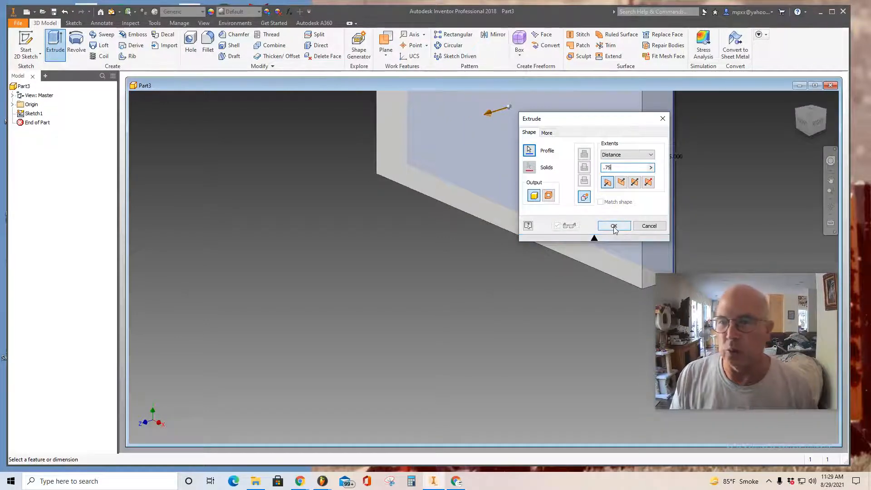
{"action": "left_click", "coordinate": [614, 227]}
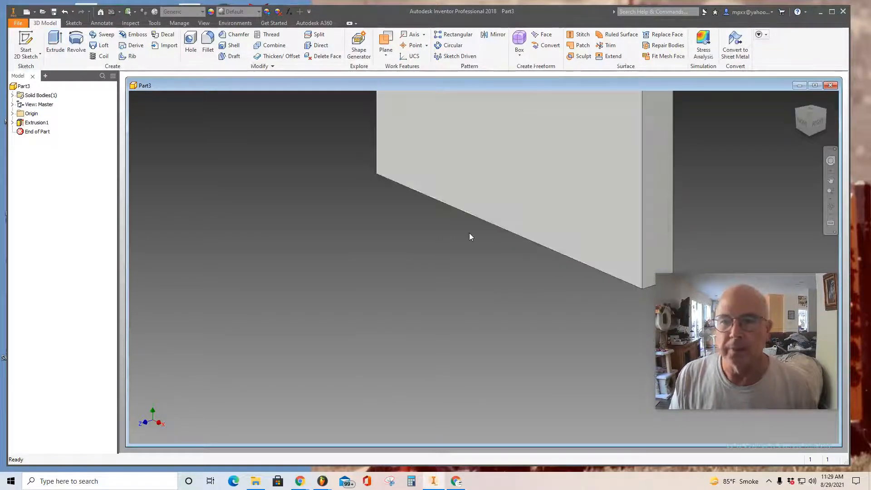
{"action": "middle_click_drag", "start_coordinate": [469, 235], "coordinate": [376, 350]}
{"action": "left_click_drag", "start_coordinate": [376, 351], "coordinate": [343, 368]}
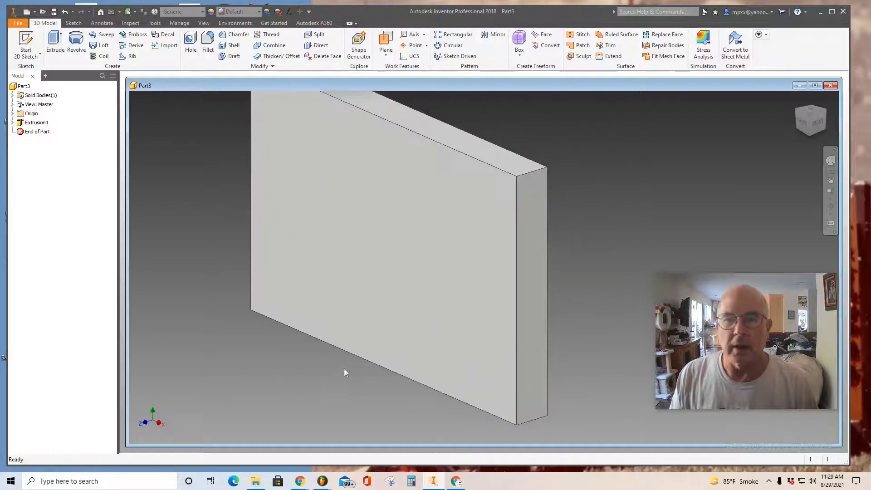
- View the plate from the front and check the hole positions in the Chrome whiteboard notes
{"action": "left_click", "coordinate": [802, 124]}
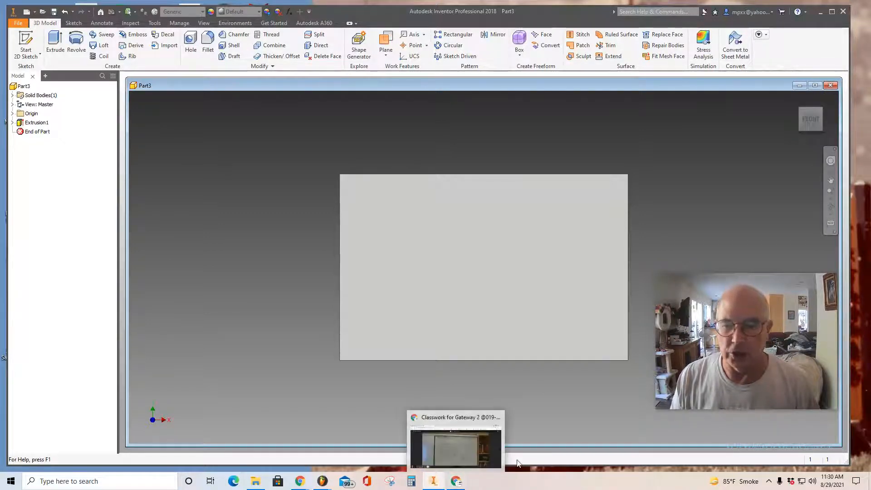
{"action": "left_click", "coordinate": [467, 456]}
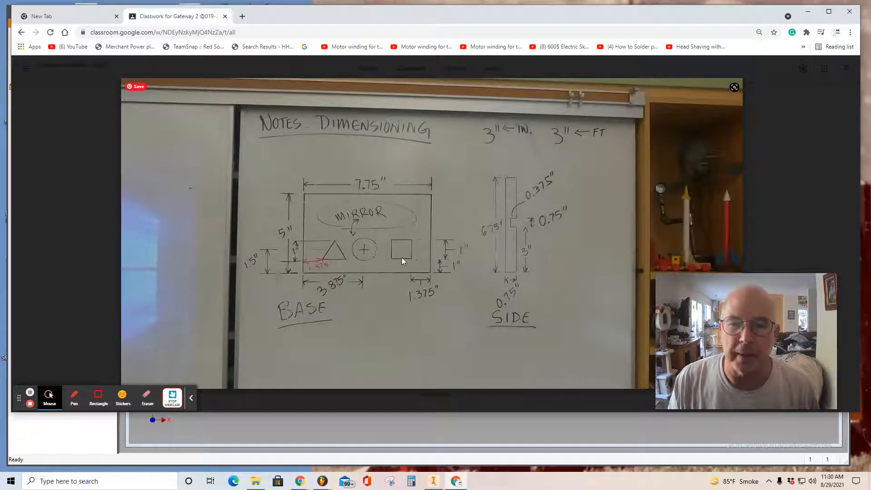
{"action": "left_click", "coordinate": [807, 12]}
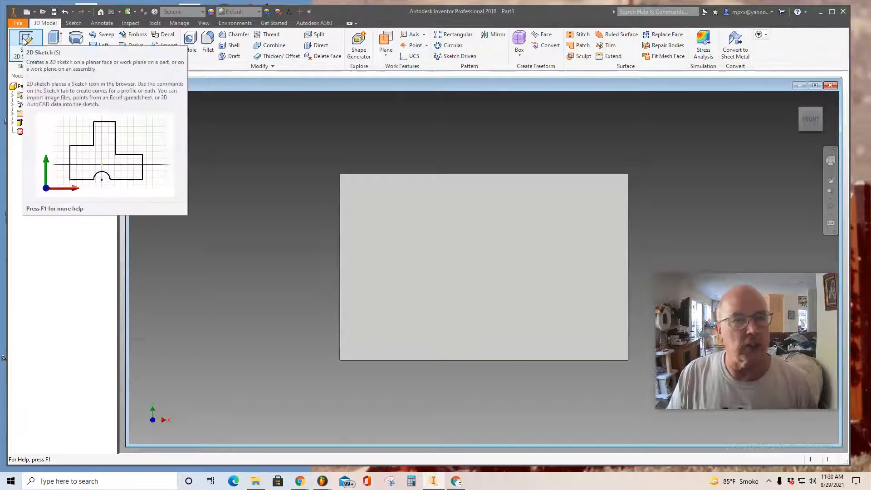
- On the plate's front face, sketch a 1 in diameter circle centred about 4 in from the left edge and 1.6 in above the bottom edge
{"action": "left_click", "coordinate": [24, 41]}
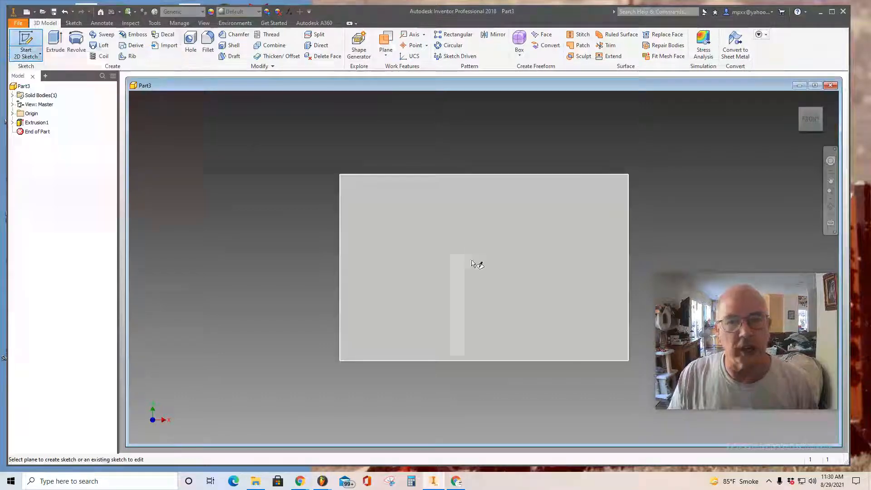
{"action": "left_click", "coordinate": [474, 262]}
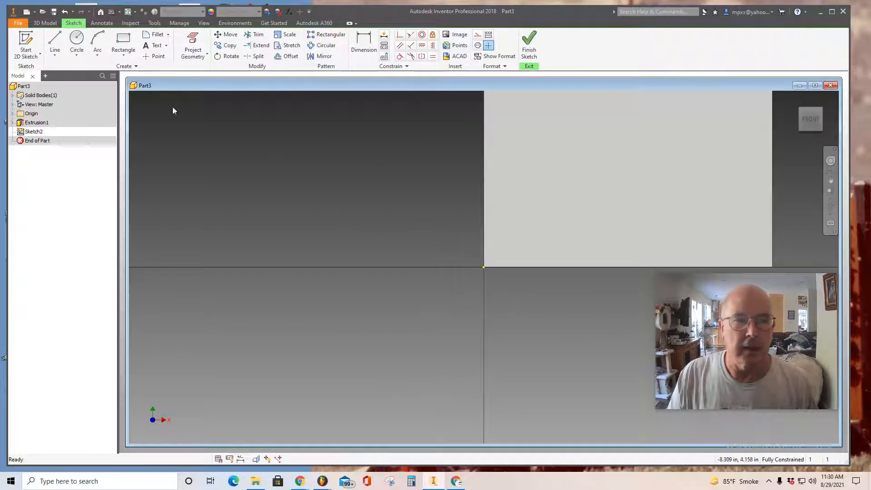
{"action": "left_click", "coordinate": [77, 40]}
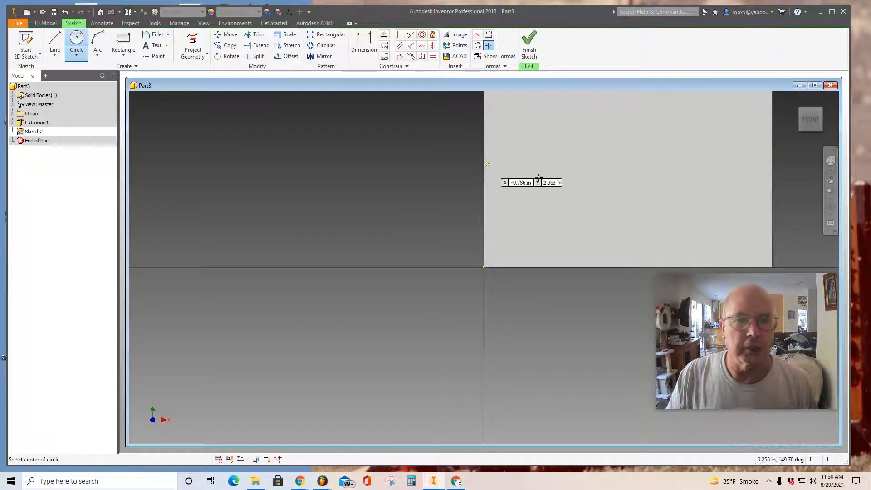
{"action": "left_click", "coordinate": [631, 207]}
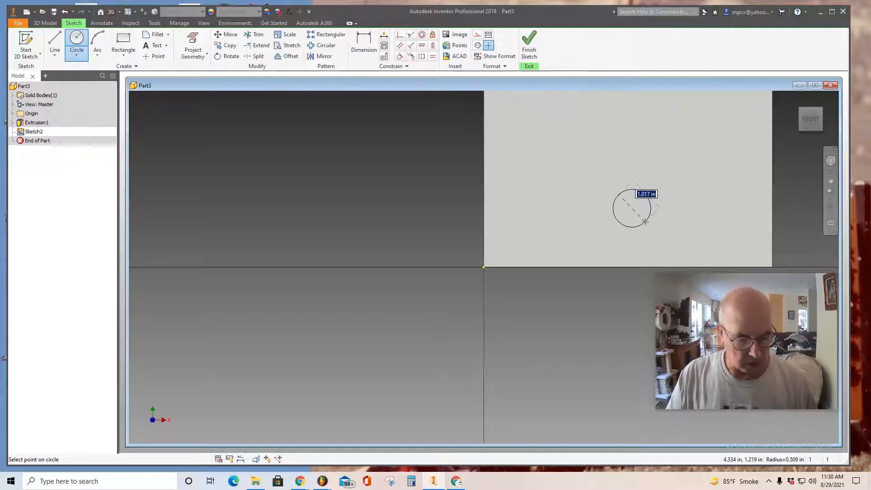
{"action": "type", "text": "1"}
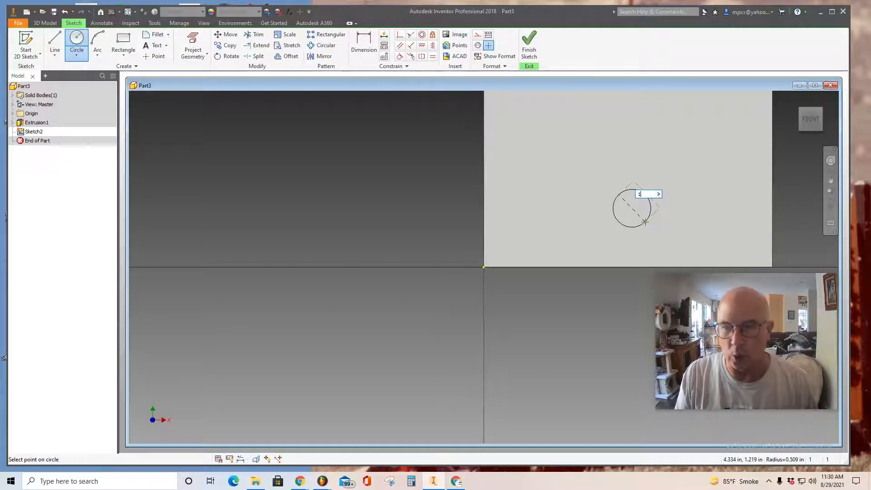
{"action": "key", "text": "Return"}
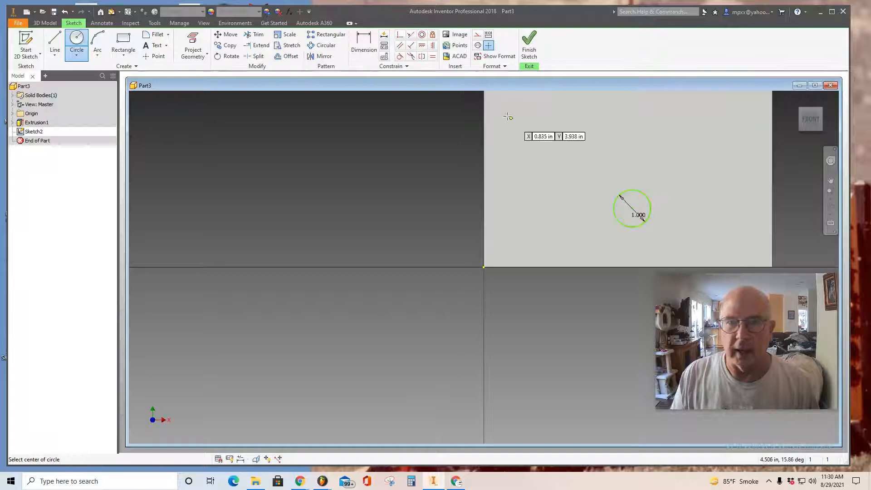
- Dimension the circle's centre 1.5 in above the plate's bottom edge
{"action": "left_click", "coordinate": [363, 43]}
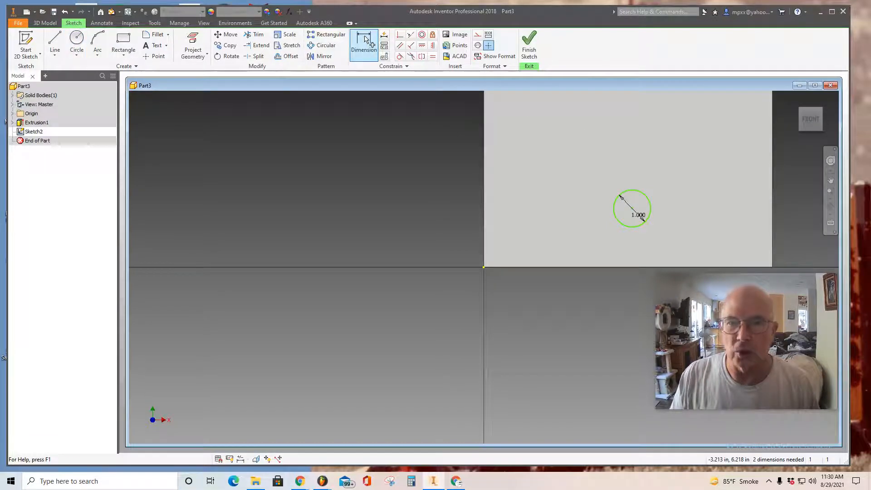
{"action": "left_click", "coordinate": [633, 210]}
{"action": "left_click", "coordinate": [635, 213]}
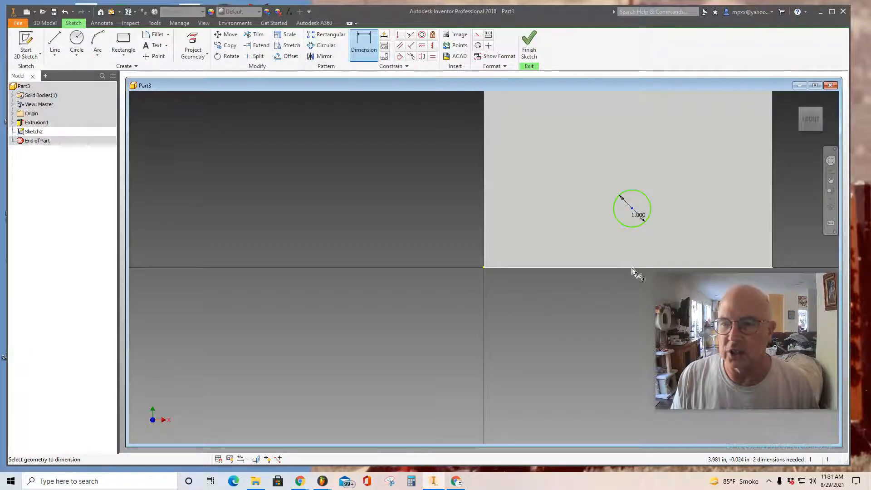
{"action": "left_click", "coordinate": [633, 268]}
{"action": "left_click", "coordinate": [632, 208]}
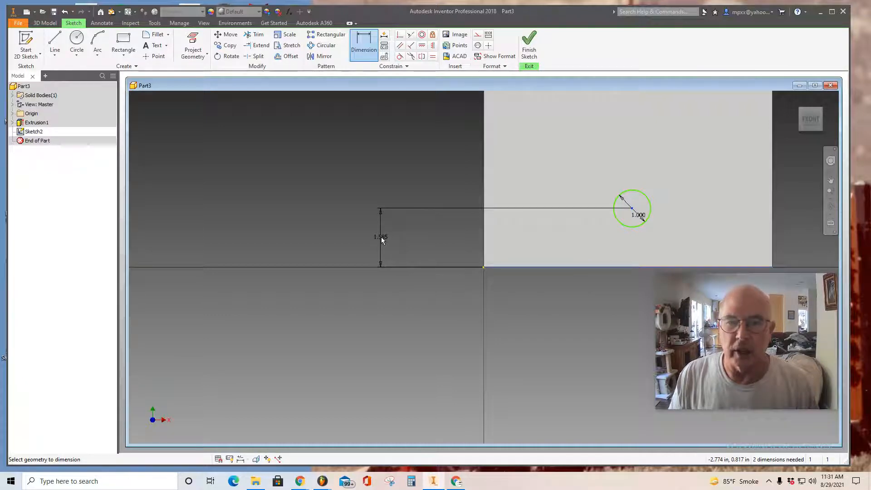
{"action": "left_click", "coordinate": [382, 240]}
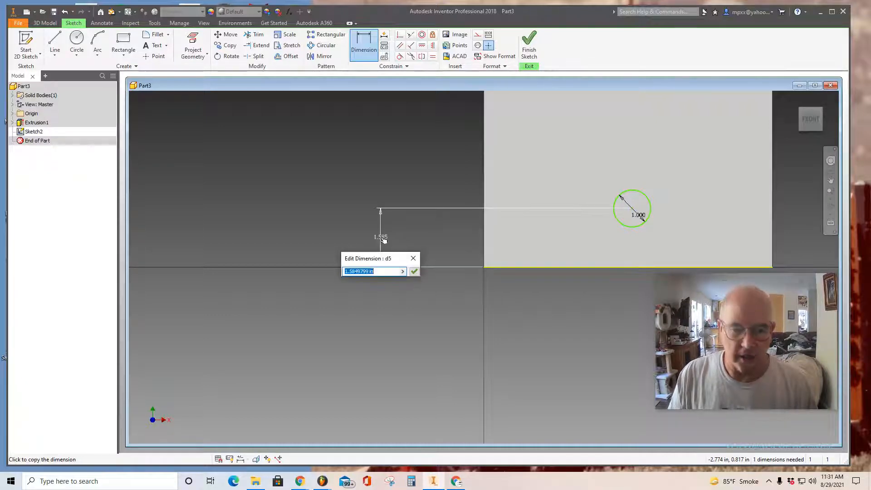
{"action": "type", "text": "1.5"}
{"action": "key", "text": "Return"}
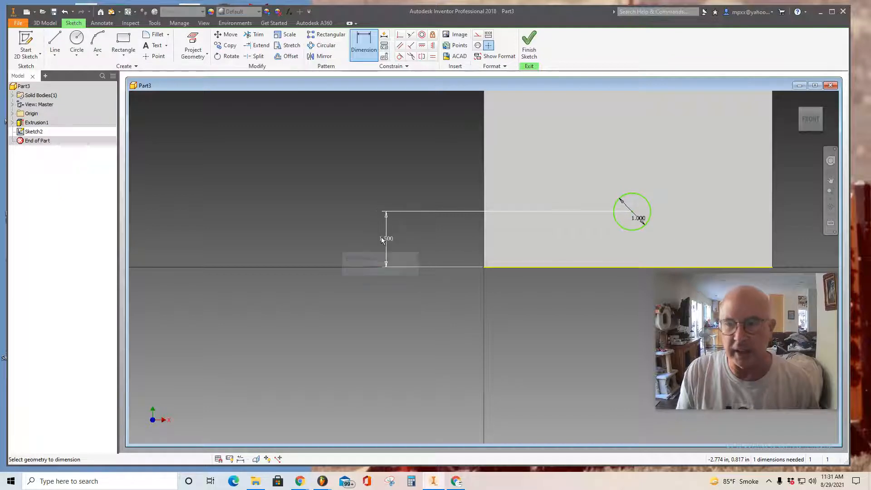
- Dimension the circle's centre 3.875 in from the plate's left edge
{"action": "left_click", "coordinate": [632, 221]}
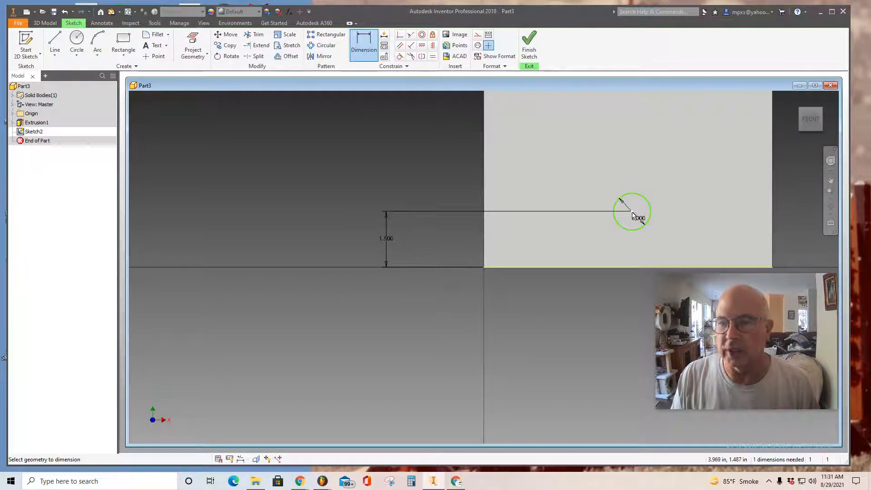
{"action": "left_click", "coordinate": [633, 217]}
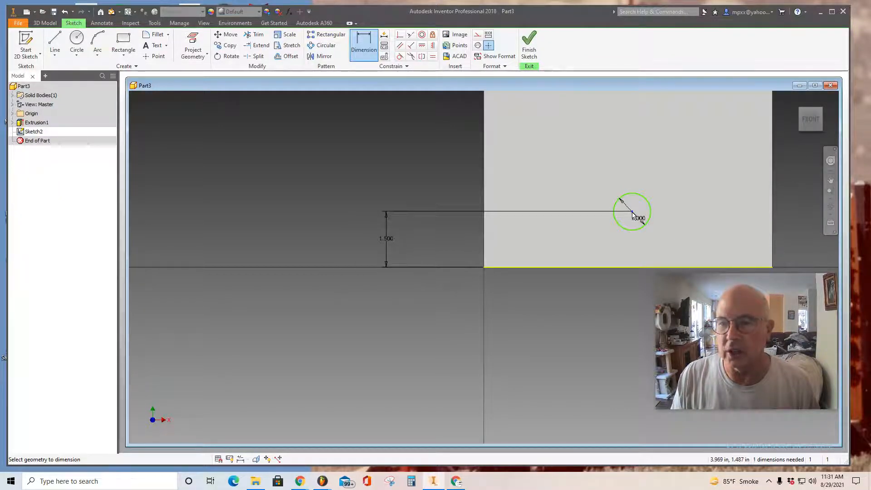
{"action": "left_click", "coordinate": [484, 205]}
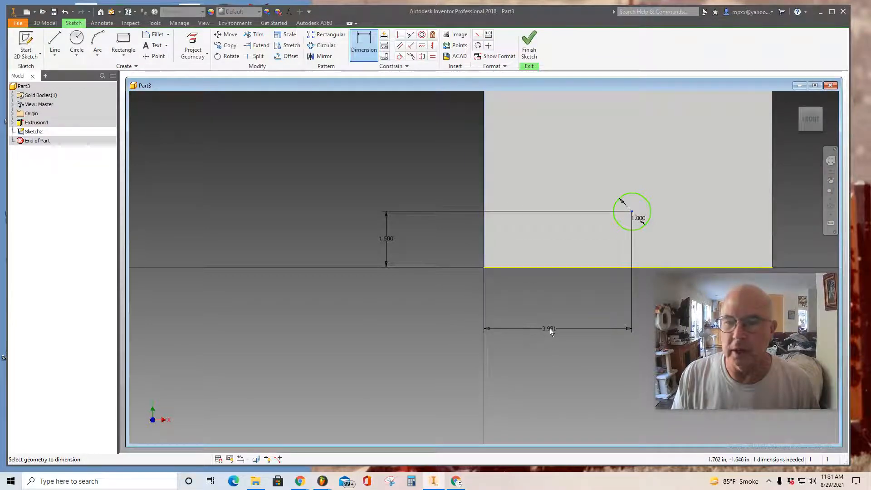
{"action": "left_click", "coordinate": [550, 329]}
{"action": "type", "text": "3.875"}
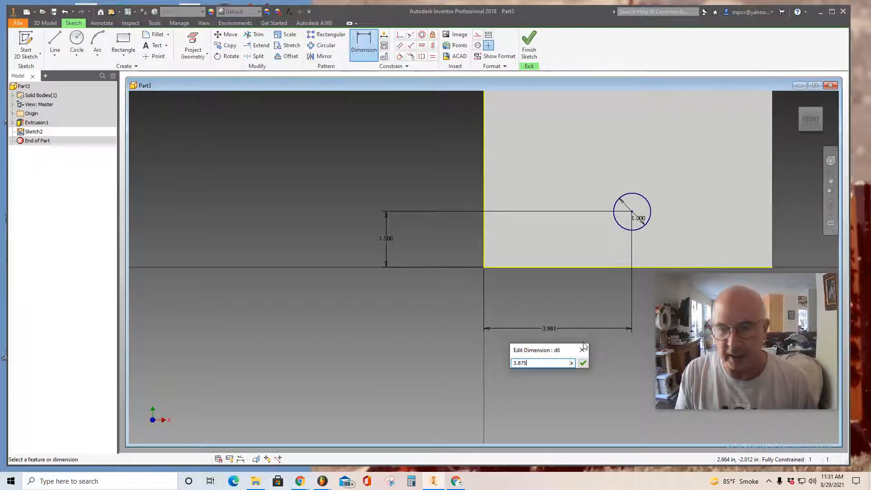
{"action": "key", "text": "Return"}
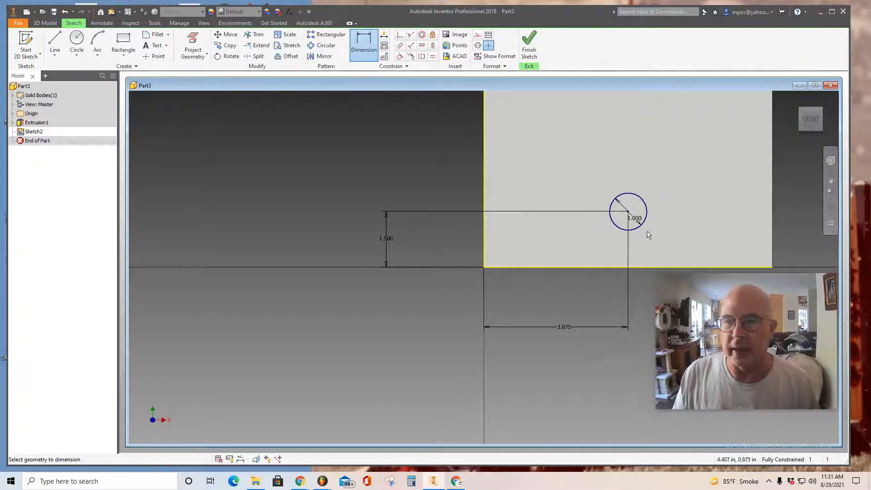
{"action": "left_click", "coordinate": [630, 219]}
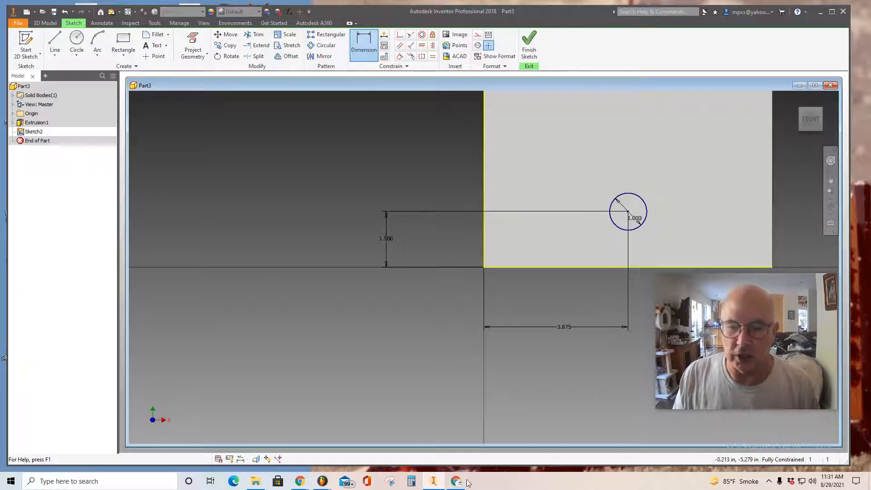
- Sketch an upright three-sided polygon about 1.9 in tall between the circle and the plate's left edge, centred about 0.9 in from that edge
{"action": "mouse_move", "coordinate": [438, 476]}
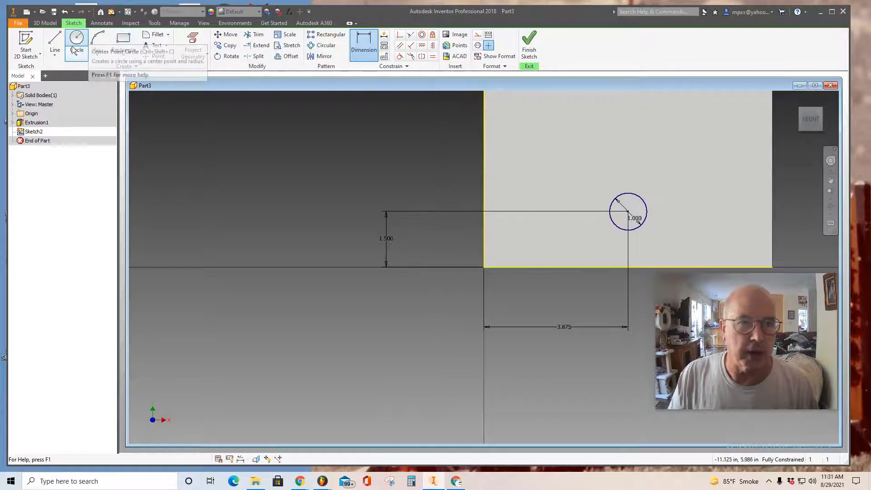
{"action": "left_click", "coordinate": [123, 54]}
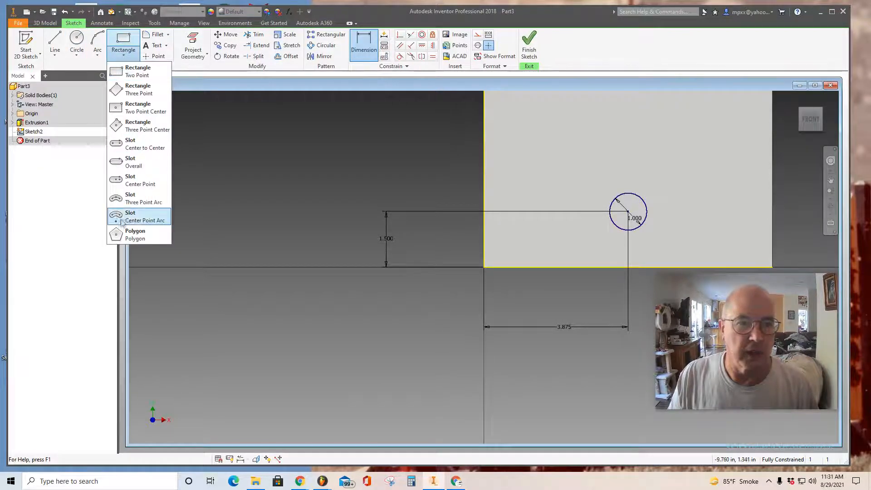
{"action": "left_click", "coordinate": [131, 234]}
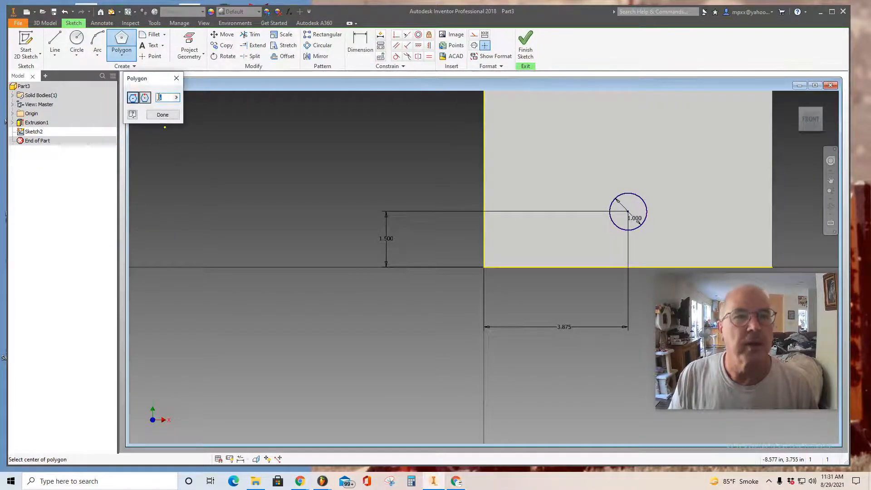
{"action": "type", "text": "6"}
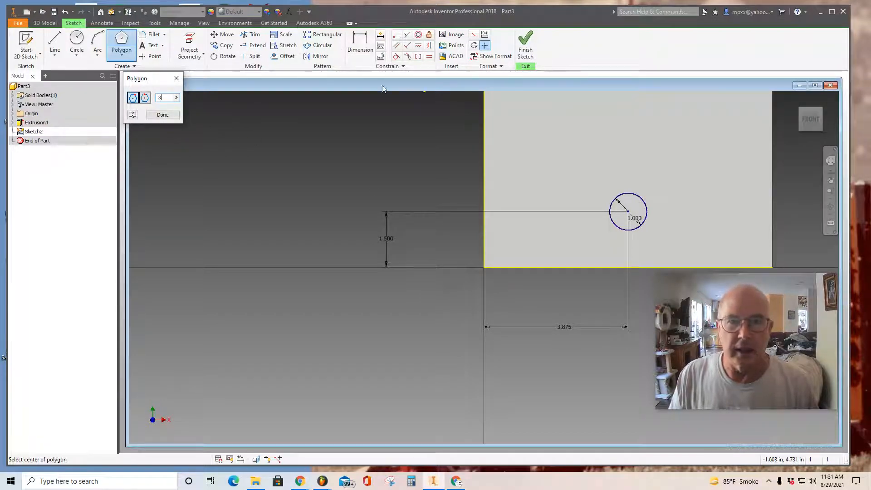
{"action": "left_click", "coordinate": [121, 42]}
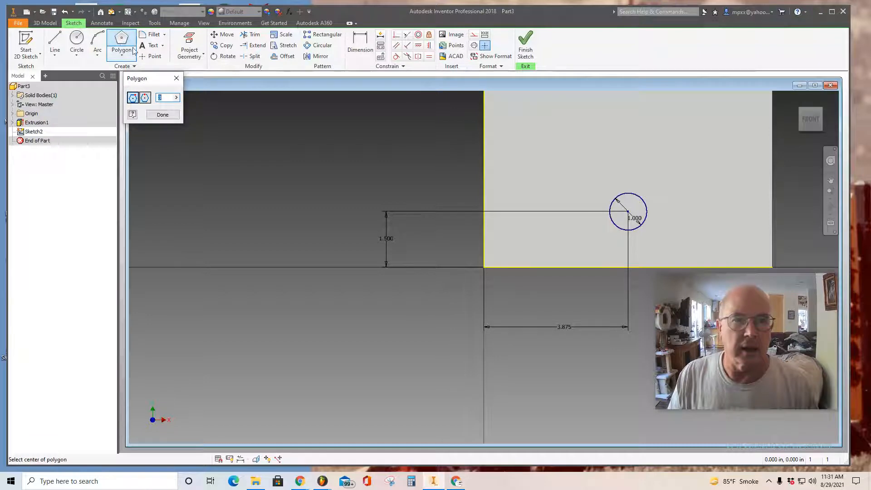
{"action": "left_click", "coordinate": [518, 236]}
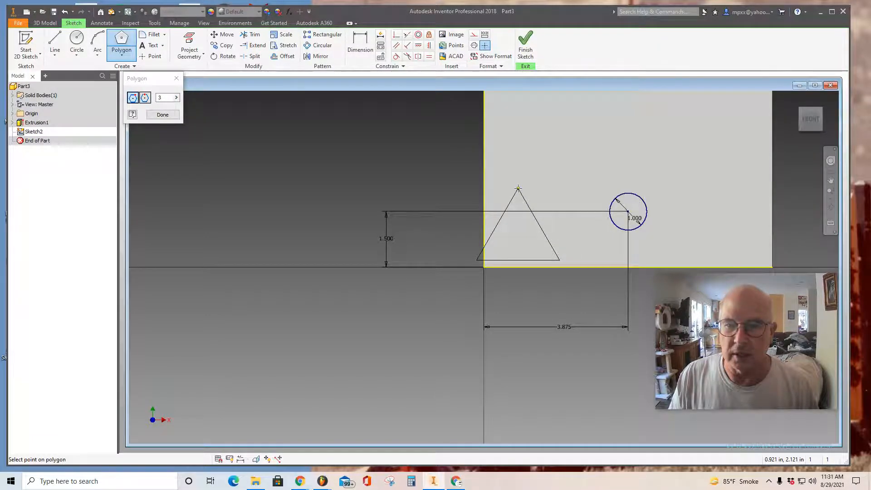
{"action": "left_click", "coordinate": [518, 188]}
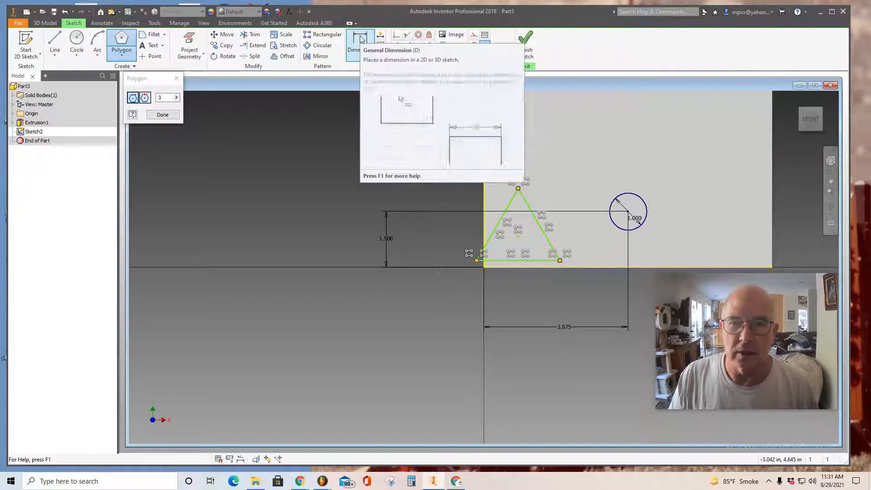
{"action": "key", "text": "Escape"}
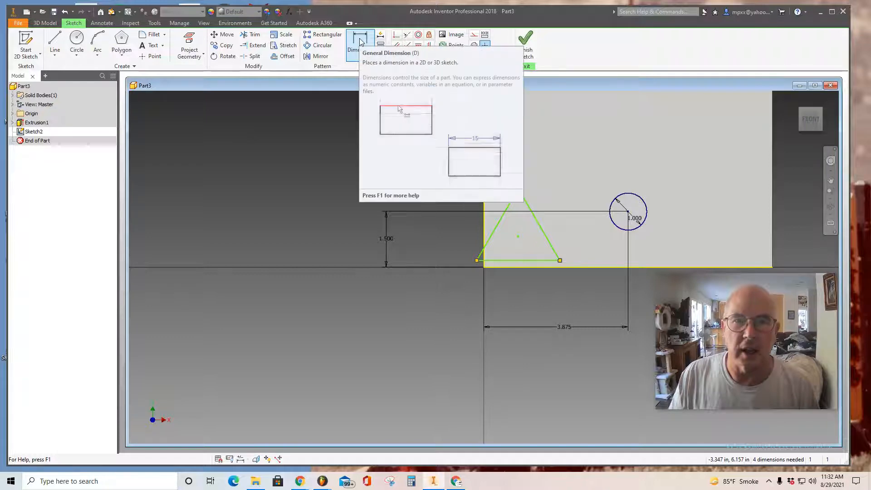
- Dimension the triangle's height from apex to base as 1 in
{"action": "left_click", "coordinate": [361, 42]}
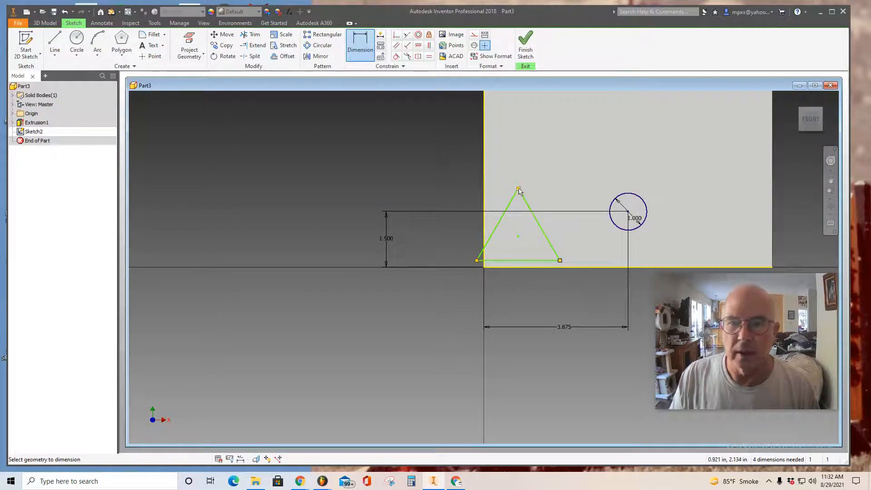
{"action": "left_click", "coordinate": [518, 189]}
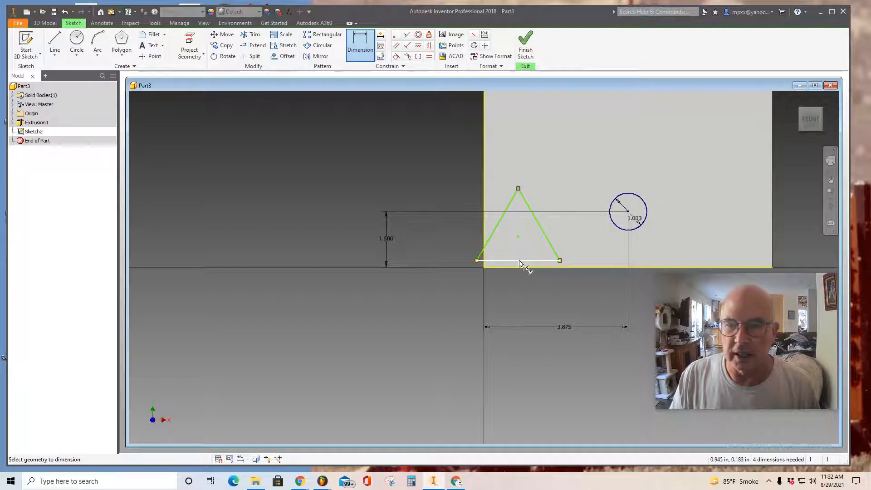
{"action": "left_click", "coordinate": [520, 261]}
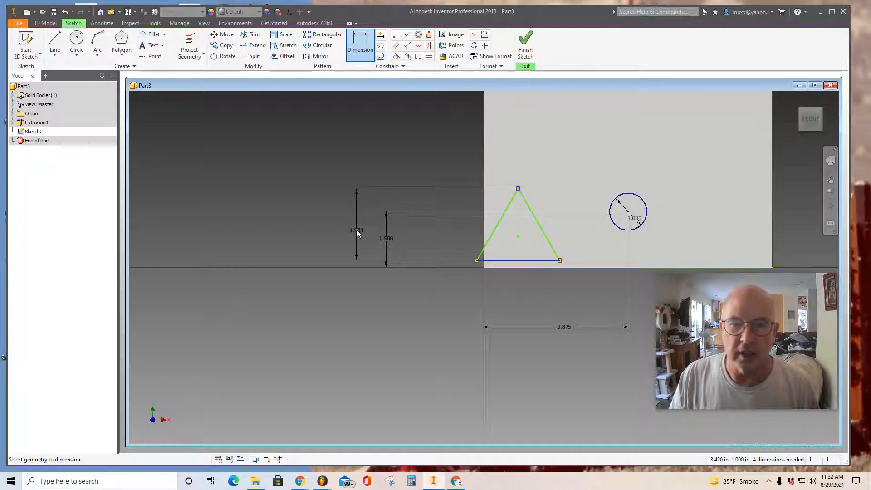
{"action": "left_click", "coordinate": [357, 233]}
{"action": "type", "text": "1"}
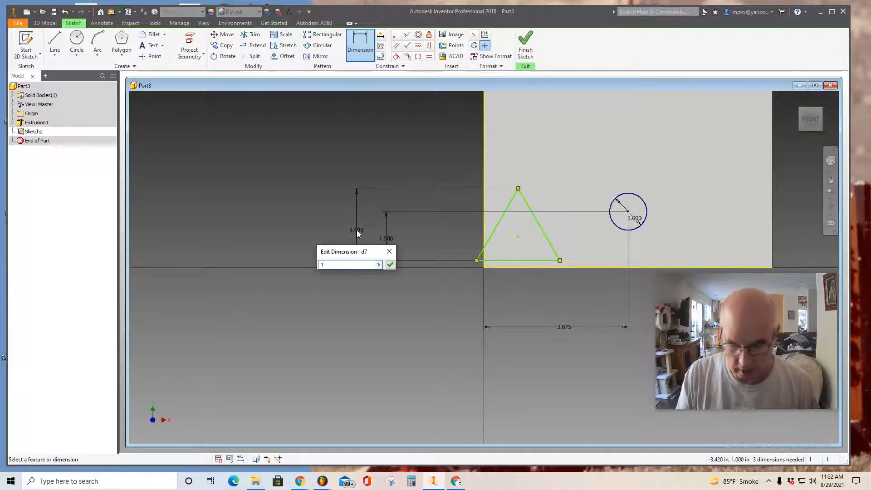
{"action": "key", "text": "Return"}
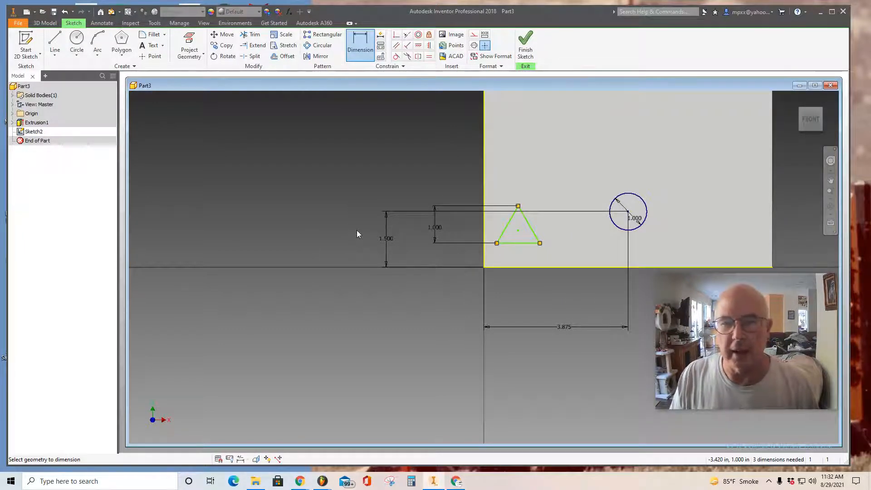
- Dimension the triangle's lower-left corner 1.375 in from the plate's left edge
{"action": "left_click", "coordinate": [484, 238]}
{"action": "left_click", "coordinate": [496, 243]}
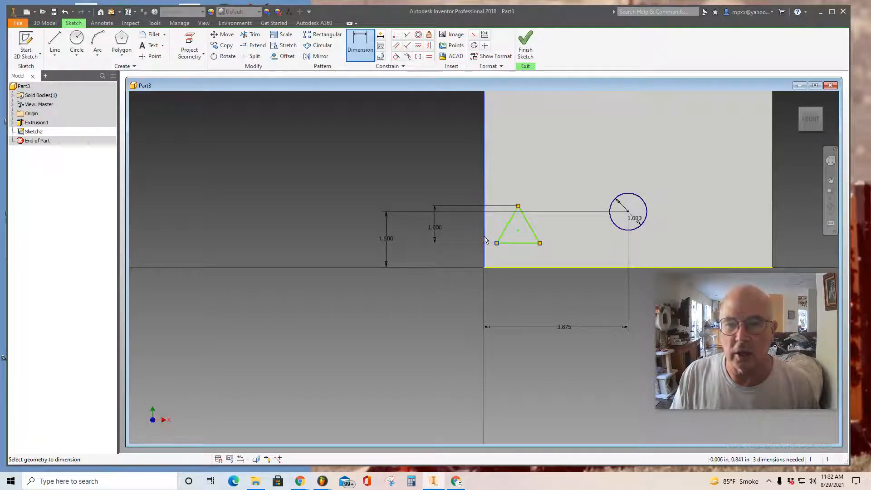
{"action": "left_click", "coordinate": [492, 295]}
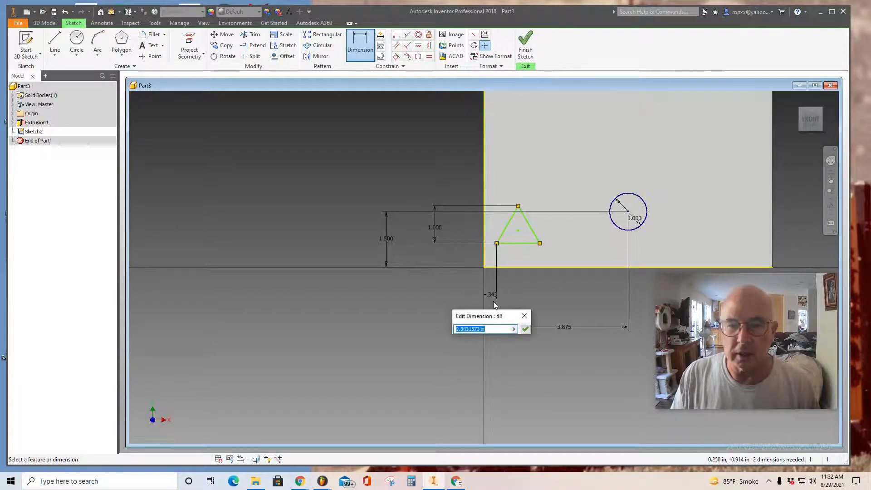
{"action": "type", "text": "1."}
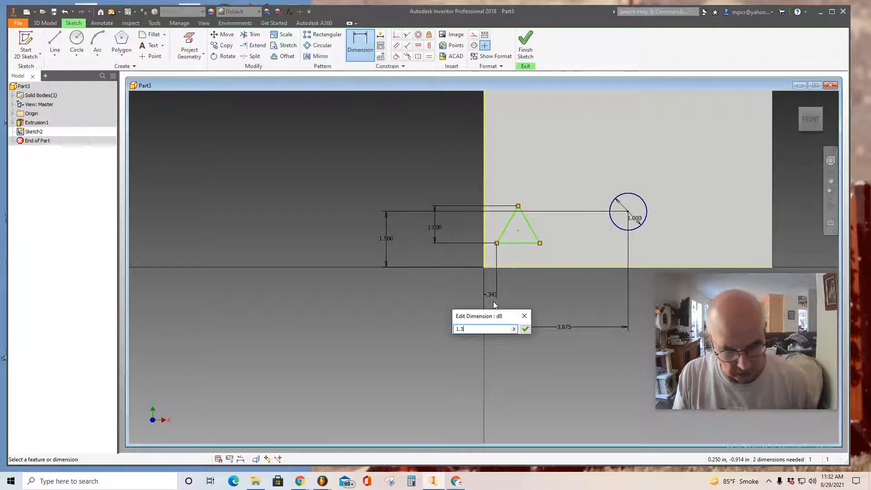
{"action": "type", "text": "375"}
{"action": "key", "text": "Return"}
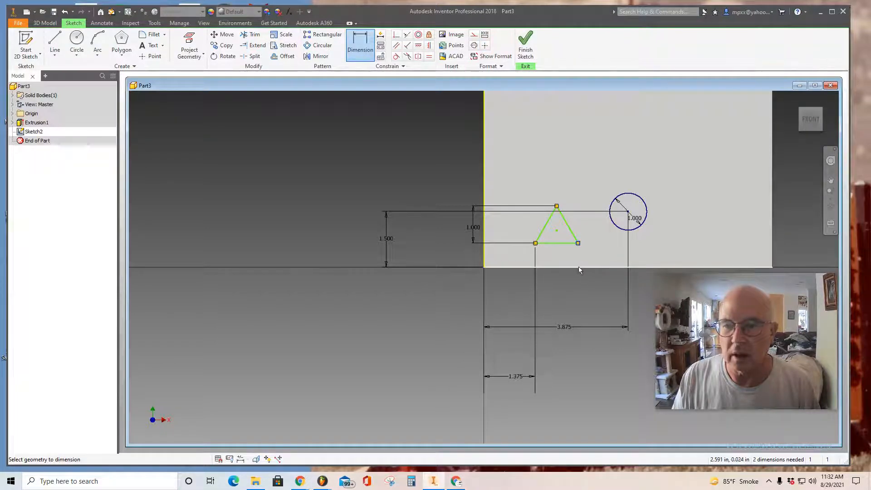
- Dimension the triangle's base 1 in above the plate's bottom edge
{"action": "left_click", "coordinate": [581, 268]}
{"action": "left_click", "coordinate": [445, 261]}
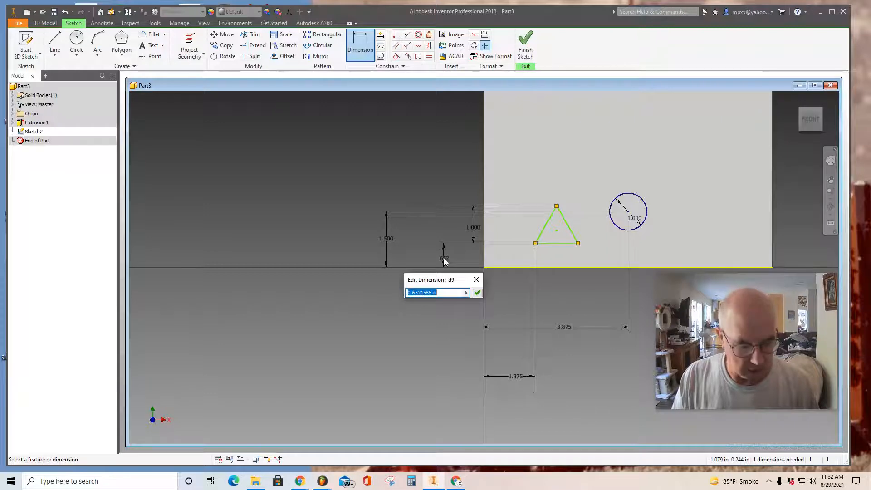
{"action": "type", "text": "1"}
{"action": "left_click", "coordinate": [477, 293]}
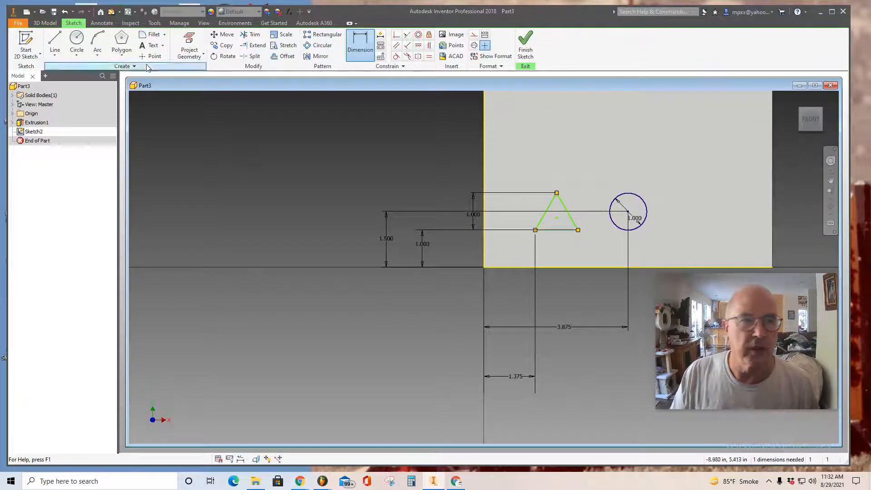
- Sketch a 1 by 1 in two-point rectangle right of the circle, with its base level with the triangle's and about 1.1 in from the plate's right edge
{"action": "left_click", "coordinate": [128, 56]}
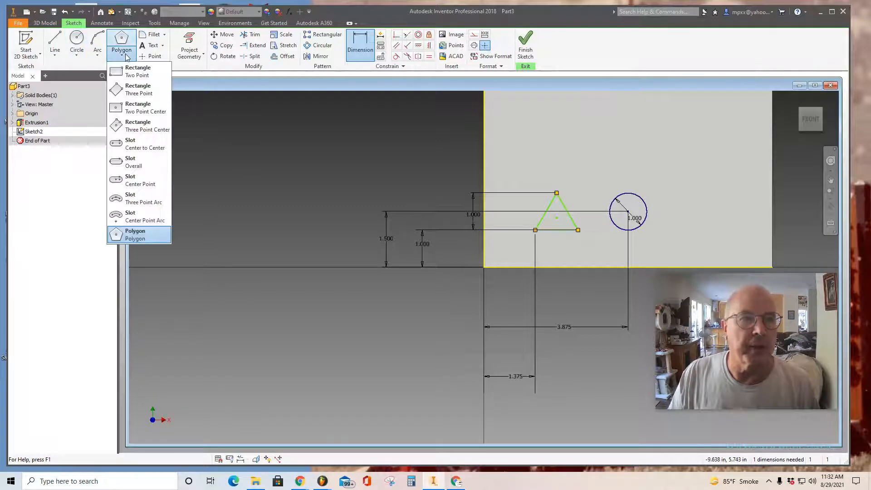
{"action": "left_click", "coordinate": [132, 74]}
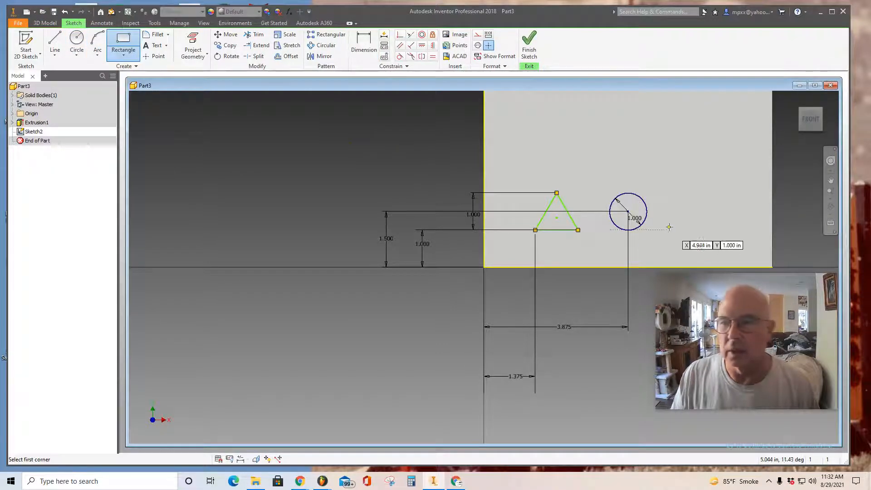
{"action": "left_click", "coordinate": [693, 229]}
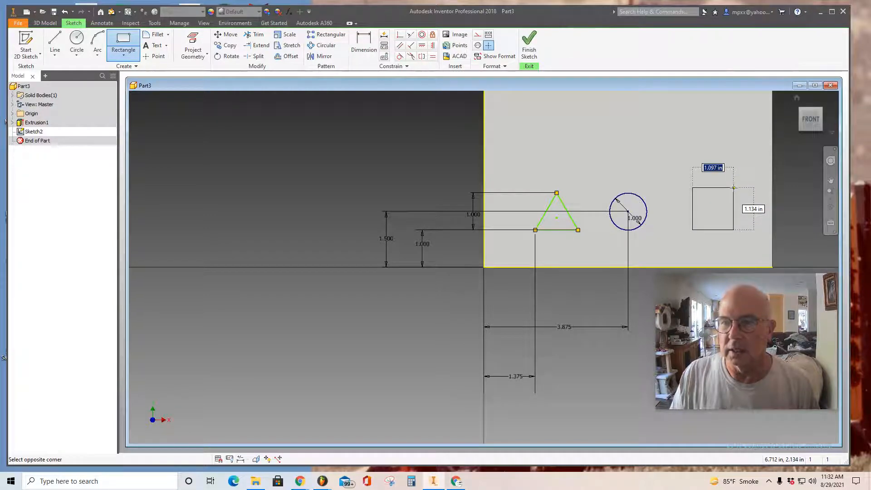
{"action": "type", "text": "1"}
{"action": "key", "text": "Tab"}
{"action": "type", "text": "1"}
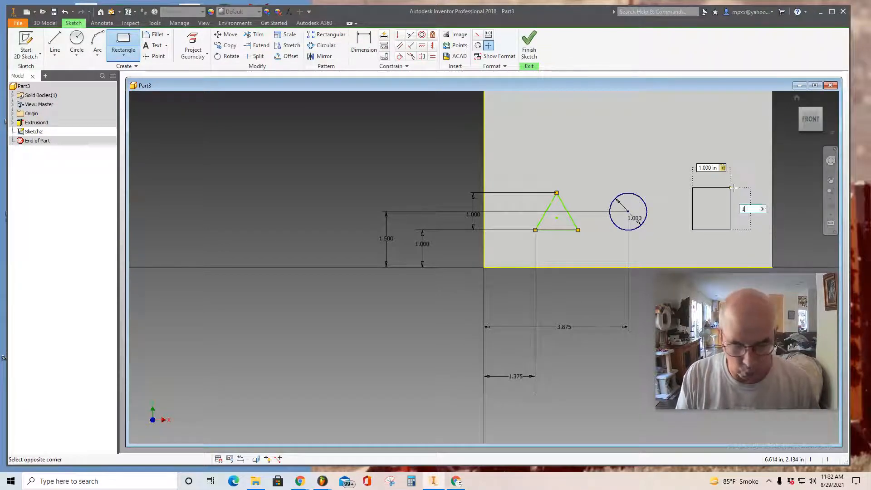
{"action": "key", "text": "Return"}
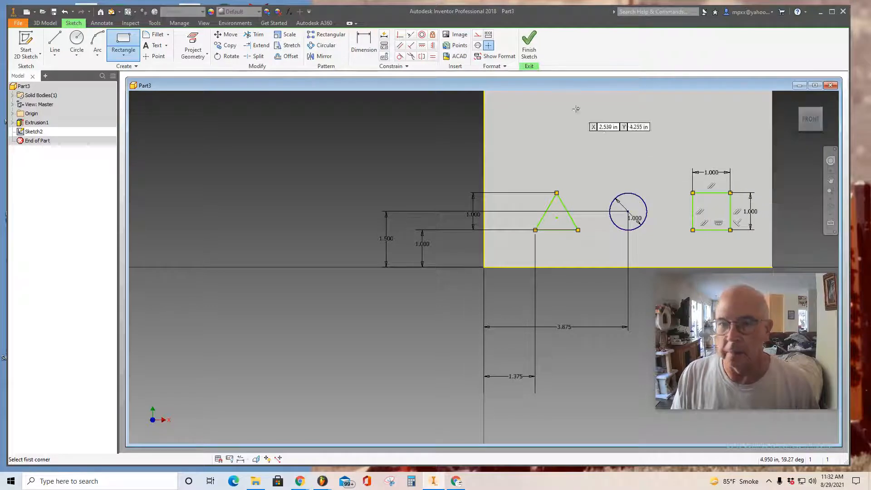
- Dimension the square's right edge 1.375 in from the plate's right edge
{"action": "key", "text": "d"}
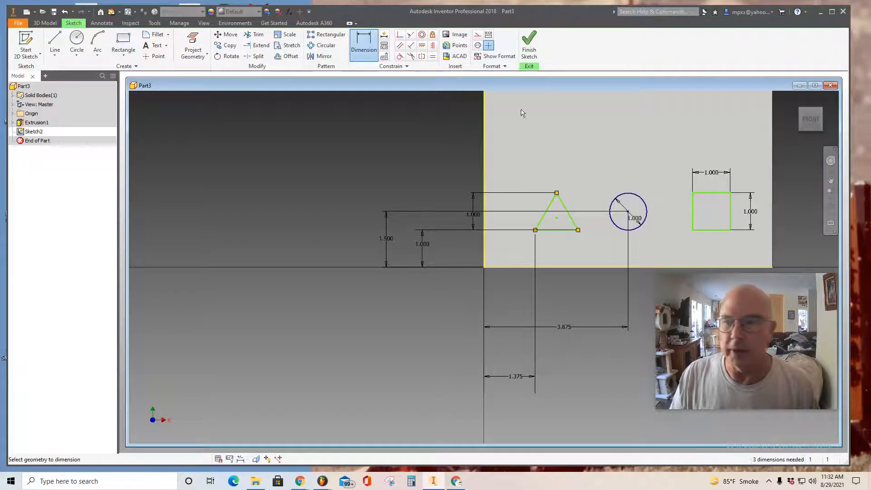
{"action": "left_click", "coordinate": [731, 218]}
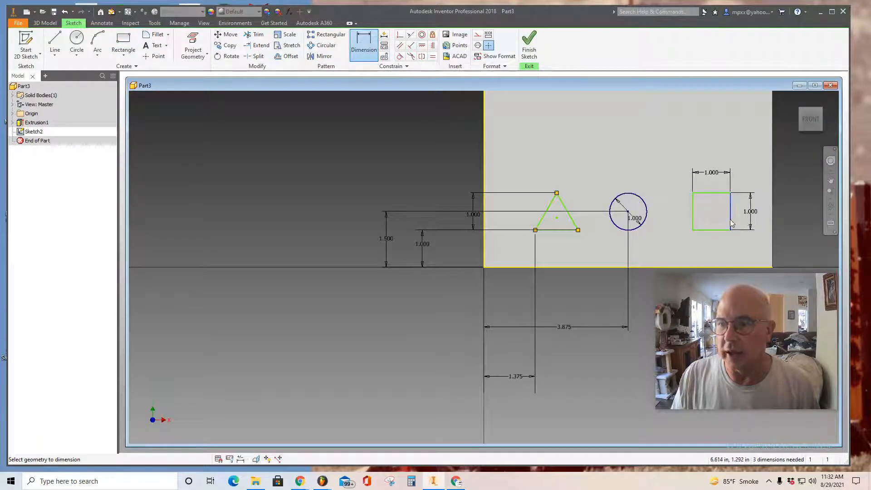
{"action": "left_click", "coordinate": [772, 219]}
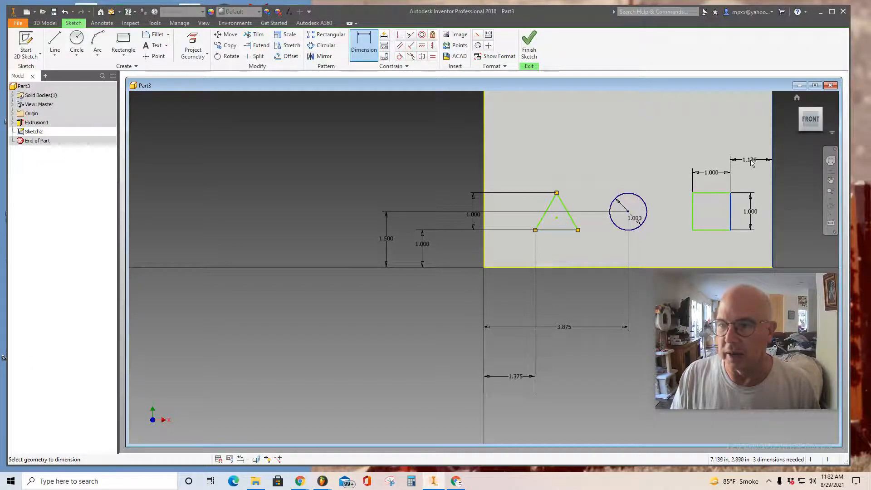
{"action": "left_click", "coordinate": [751, 164]}
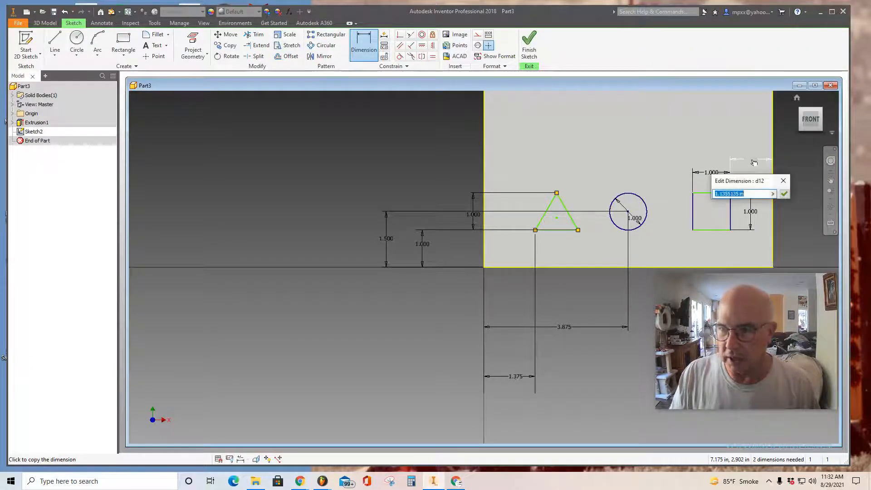
{"action": "type", "text": "1.37"}
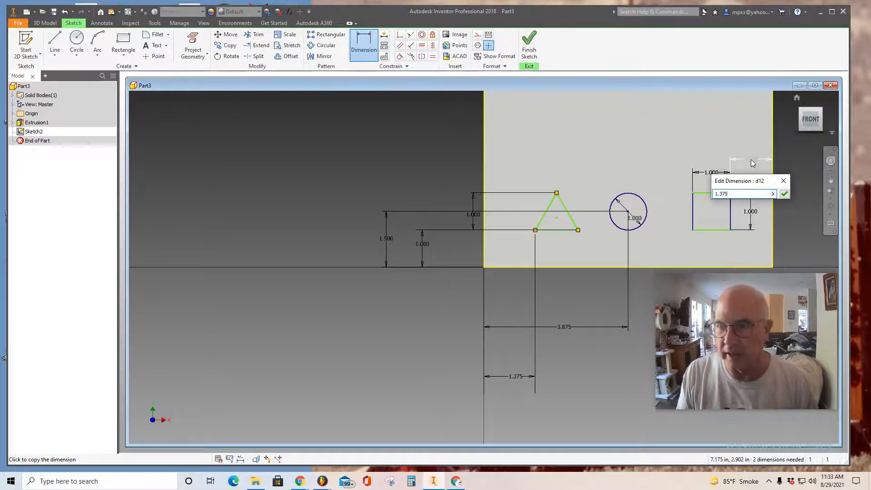
{"action": "type", "text": "5"}
{"action": "key", "text": "Return"}
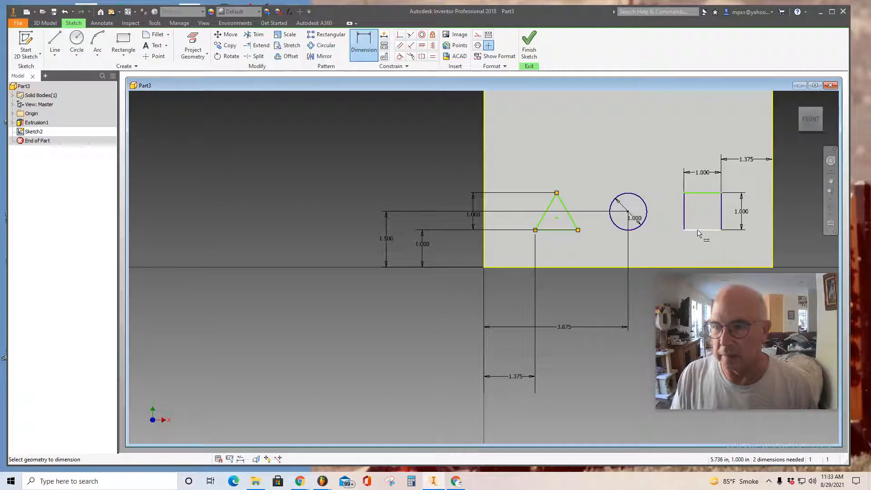
- Dimension the square's base 1 in above the plate's bottom edge
{"action": "left_click", "coordinate": [699, 267]}
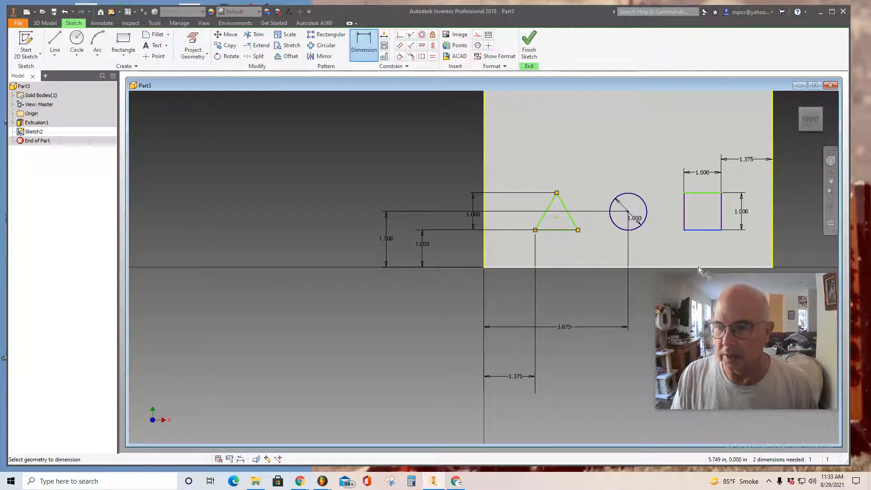
{"action": "left_click", "coordinate": [712, 230]}
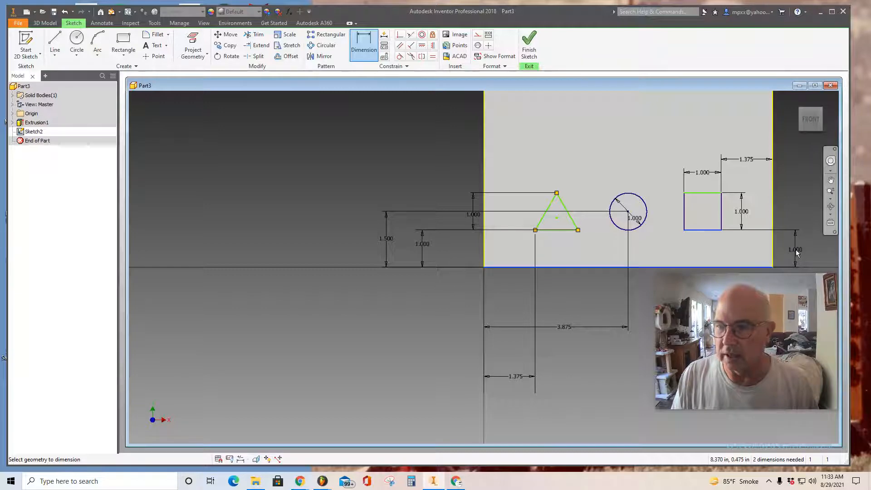
{"action": "left_click", "coordinate": [795, 250]}
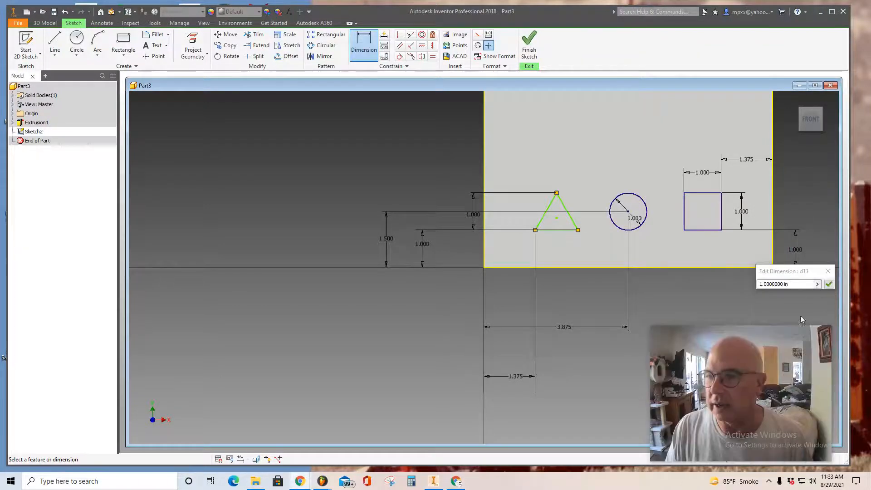
{"action": "left_click", "coordinate": [830, 283]}
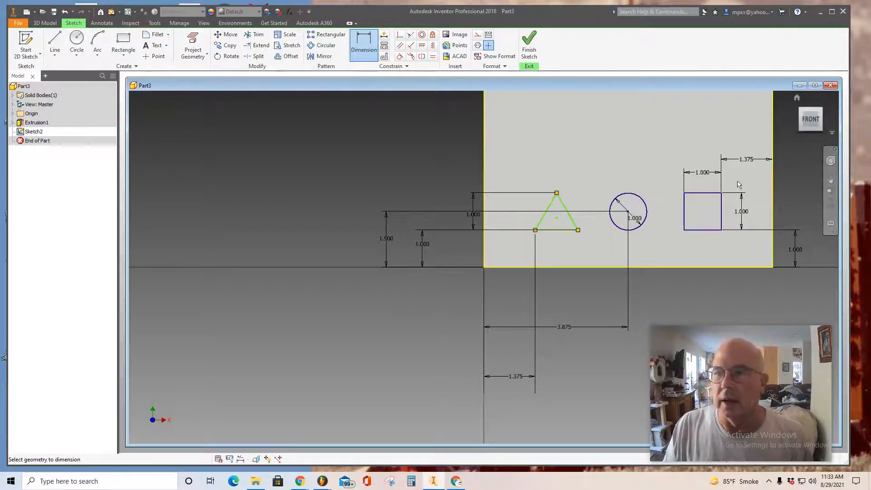
- Sketch a short horizontal line just outside the plate's left edge, at the plate's mid-height
{"action": "scroll", "coordinate": [511, 243], "scroll_direction": "down", "scroll_amount": 5}
{"action": "scroll", "coordinate": [480, 249], "scroll_direction": "up", "scroll_amount": 3}
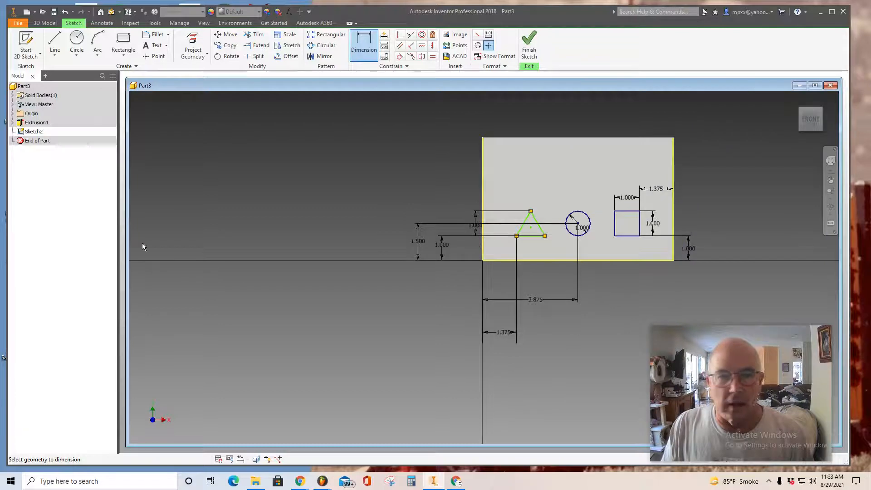
{"action": "middle_click_drag", "start_coordinate": [326, 229], "coordinate": [195, 255]}
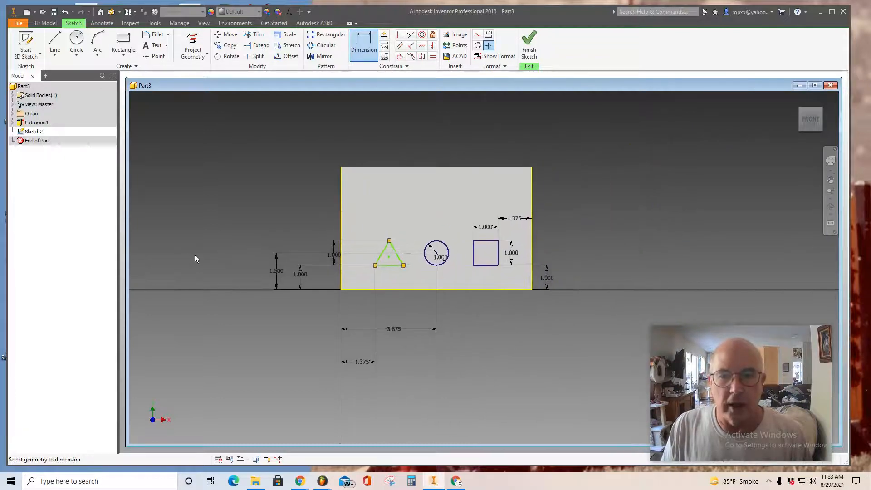
{"action": "left_click", "coordinate": [53, 40]}
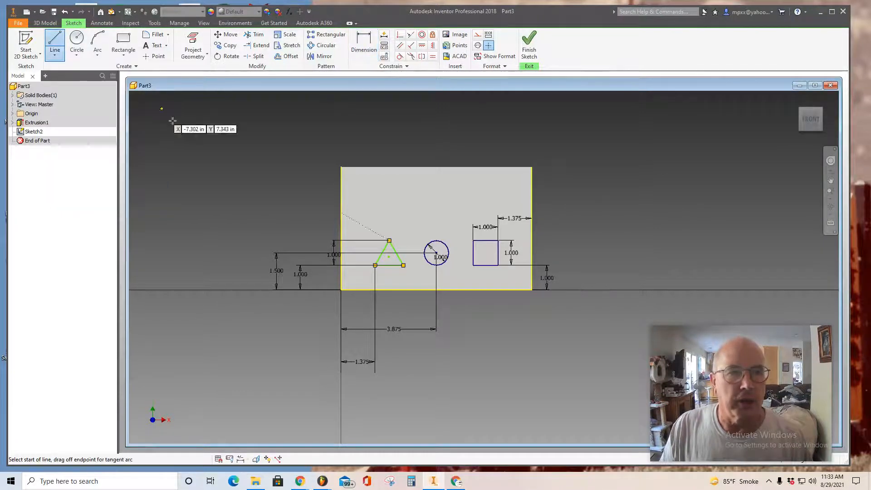
{"action": "left_click", "coordinate": [323, 227]}
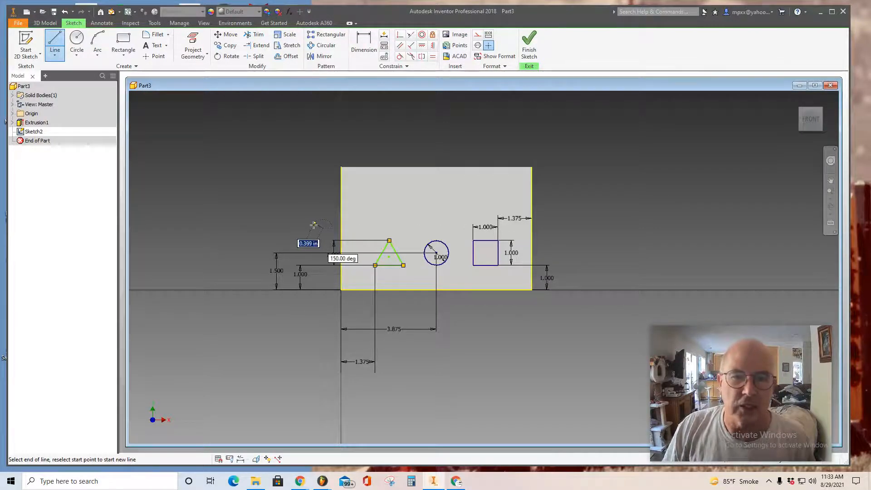
{"action": "left_click", "coordinate": [311, 228]}
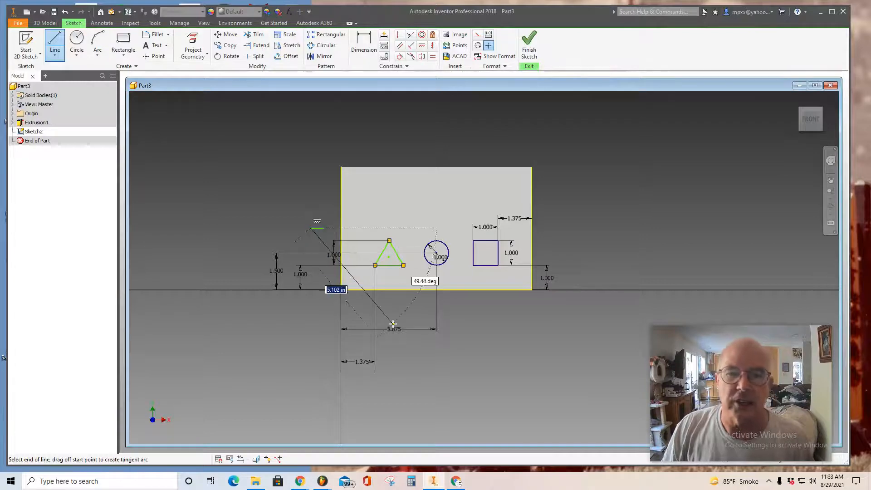
{"action": "key", "text": "Escape"}
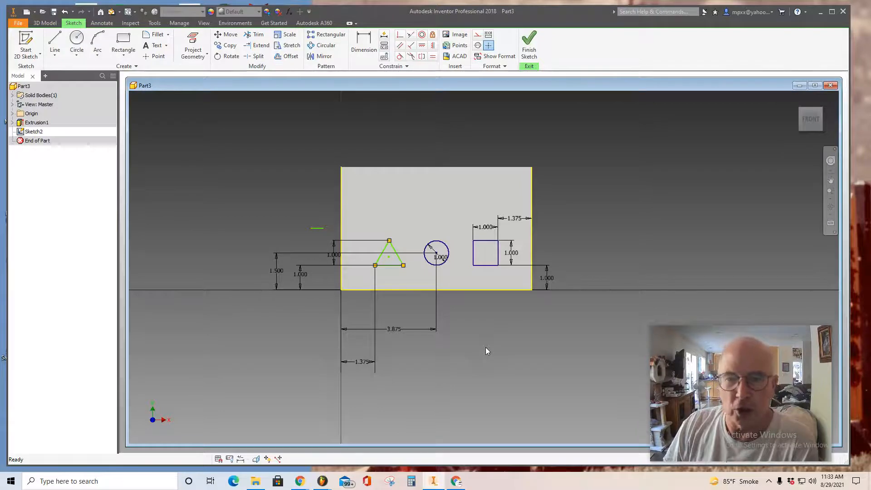
- Mirror the triangle, circle and square about the short horizontal line into the plate's upper half
{"action": "left_click", "coordinate": [323, 57]}
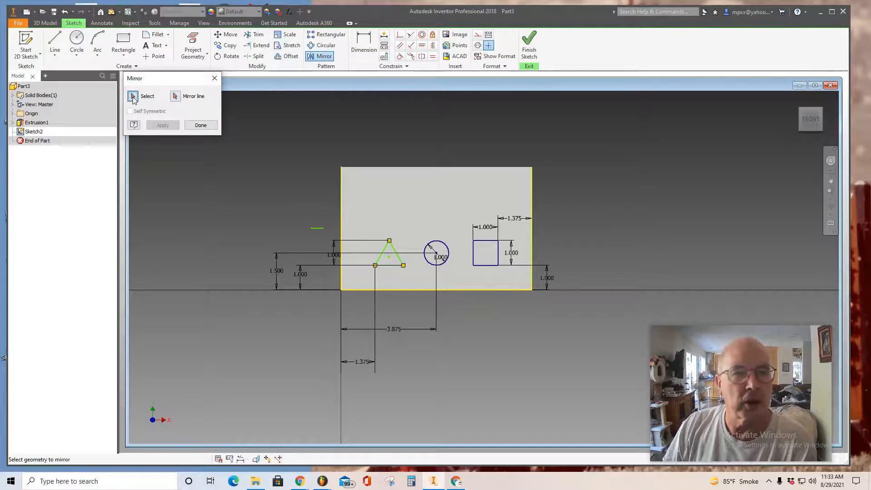
{"action": "left_click_drag", "start_coordinate": [357, 226], "coordinate": [522, 281]}
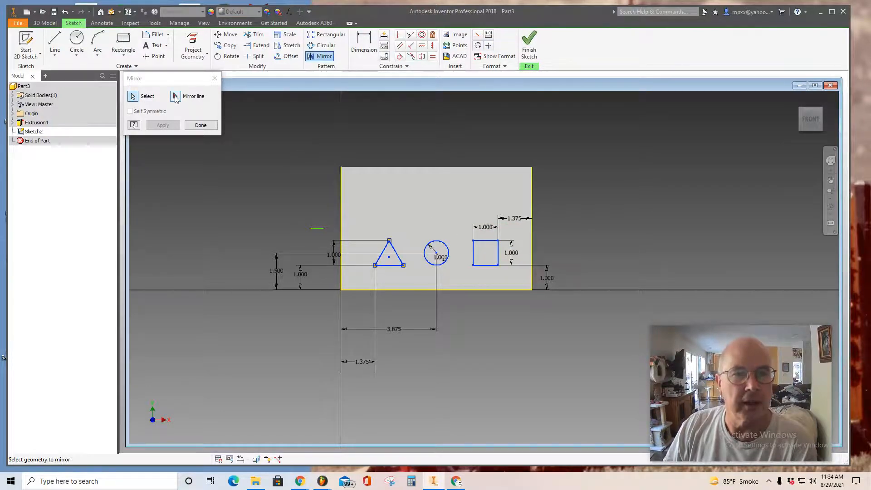
{"action": "left_click", "coordinate": [176, 97]}
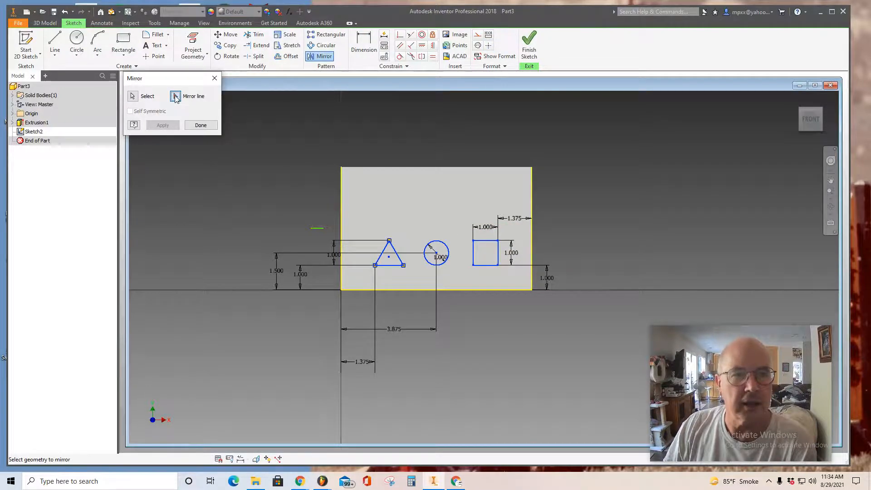
{"action": "left_click", "coordinate": [318, 230]}
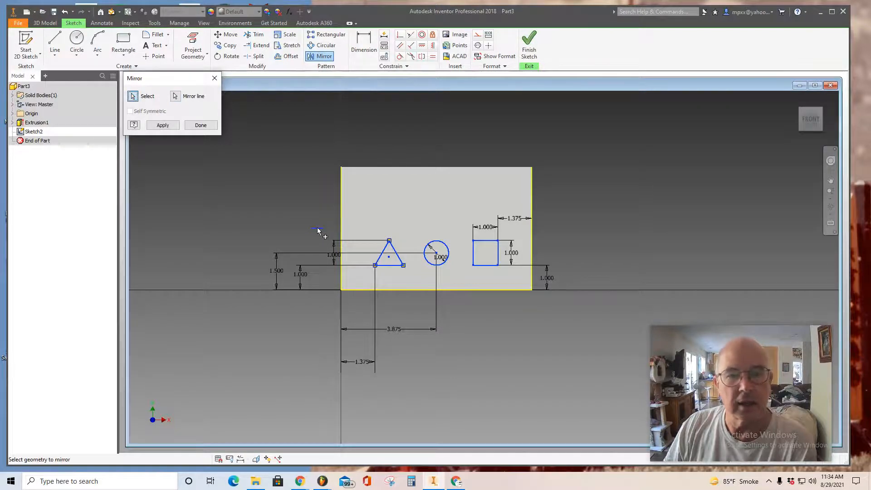
{"action": "left_click", "coordinate": [166, 129]}
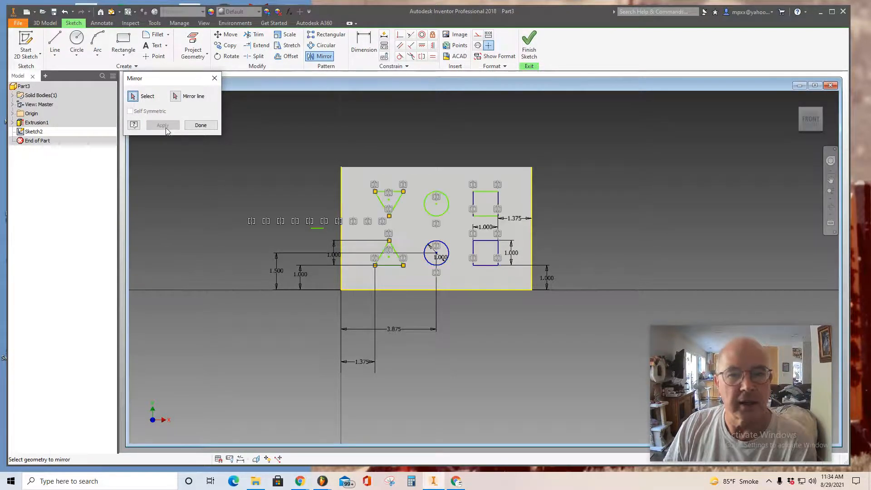
{"action": "left_click", "coordinate": [202, 126]}
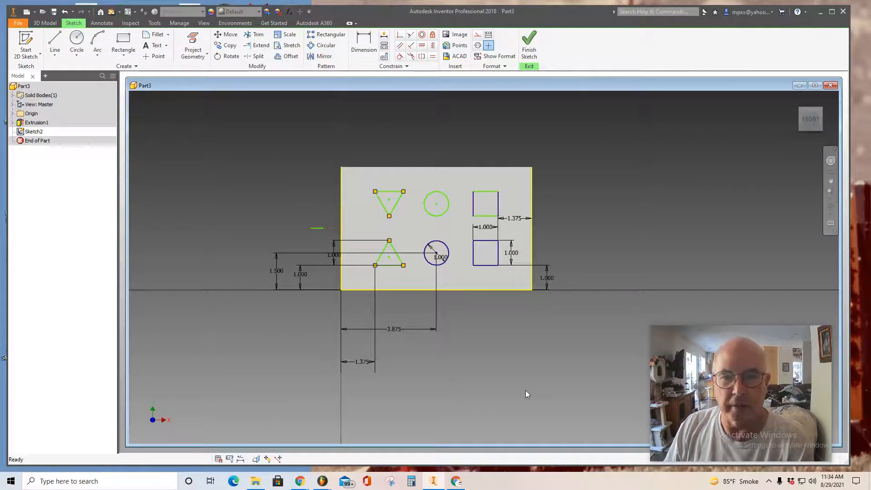
- Delete the short horizontal mirror line outside the plate and finish the sketch
{"action": "left_click", "coordinate": [317, 228]}
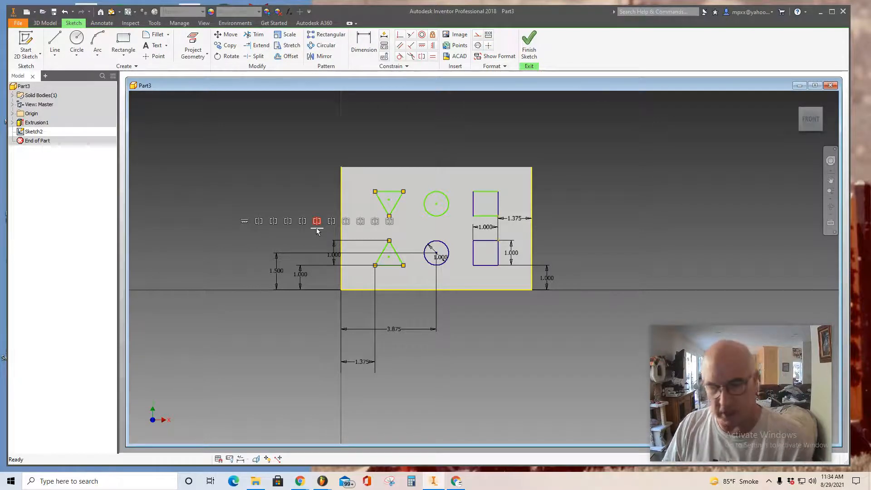
{"action": "key", "text": "Delete"}
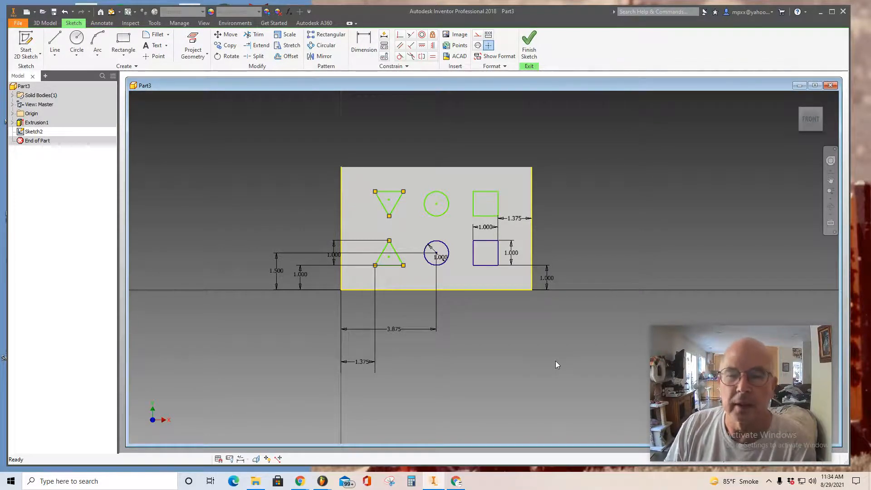
{"action": "left_click", "coordinate": [529, 42]}
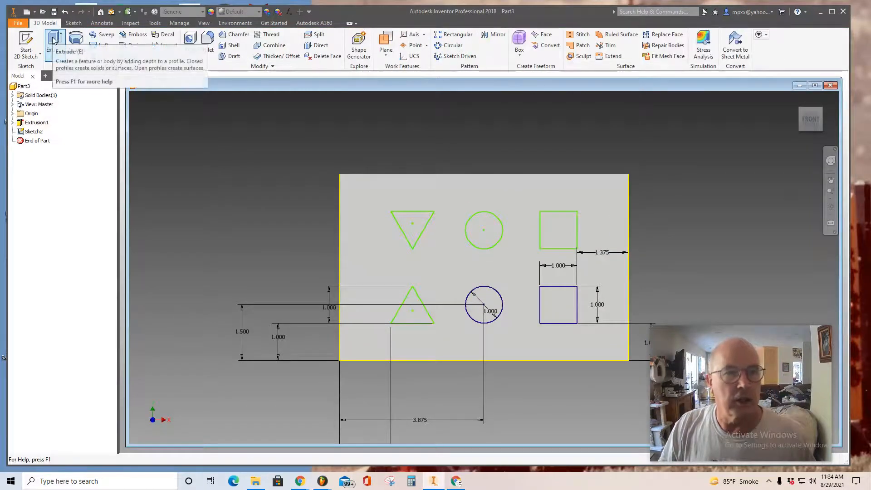
- Extrude the two triangles, two circles and two squares as a 0.75 in deep cut into the plate
{"action": "left_click", "coordinate": [53, 41]}
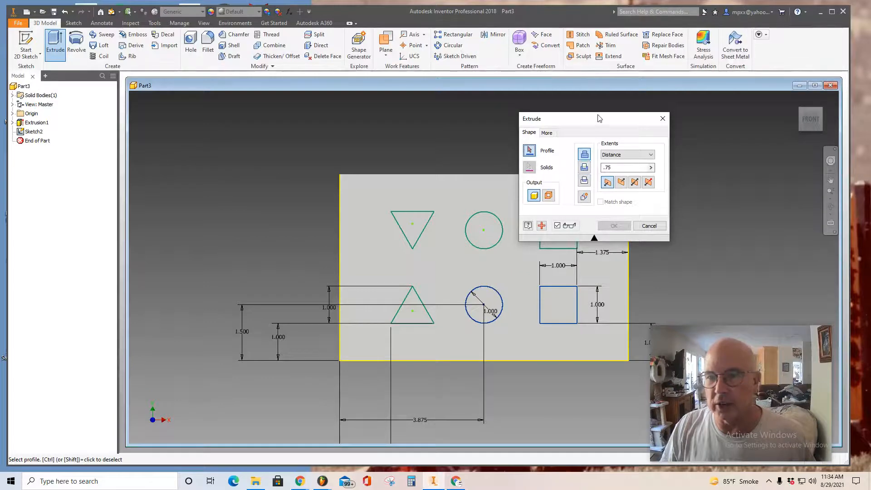
{"action": "left_click_drag", "start_coordinate": [599, 120], "coordinate": [693, 118]}
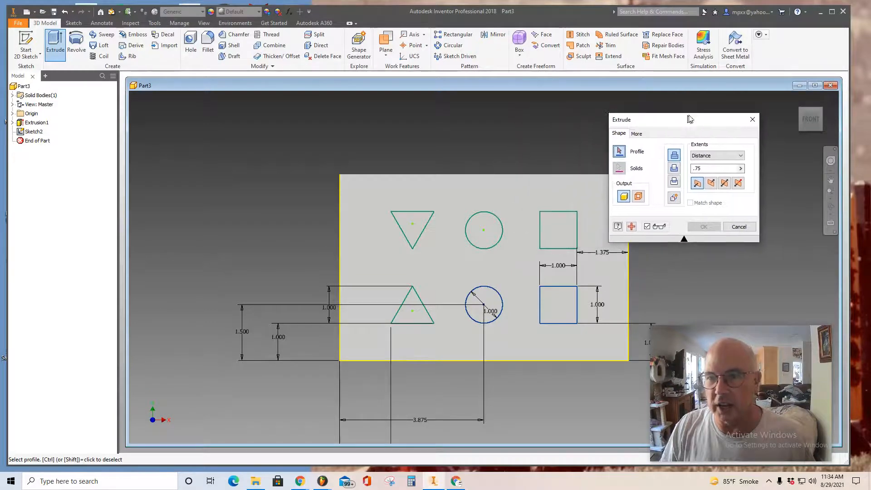
{"action": "left_click", "coordinate": [678, 167]}
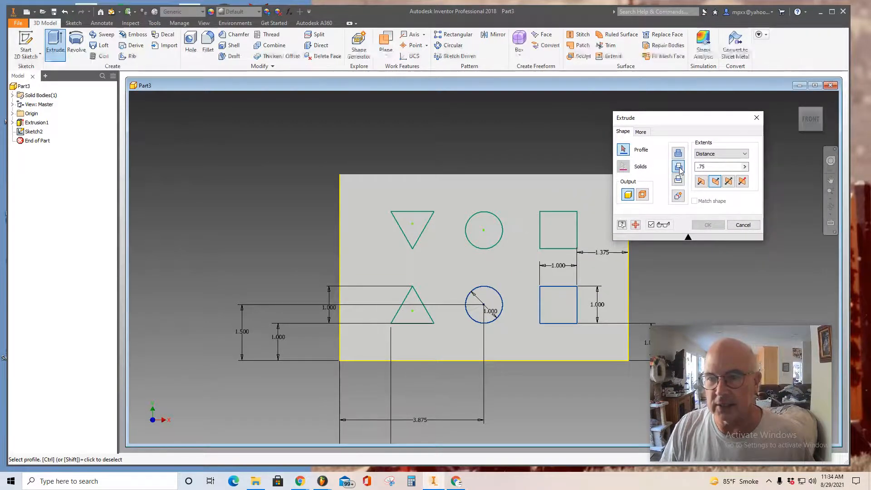
{"action": "left_click", "coordinate": [406, 224]}
{"action": "left_click", "coordinate": [476, 233]}
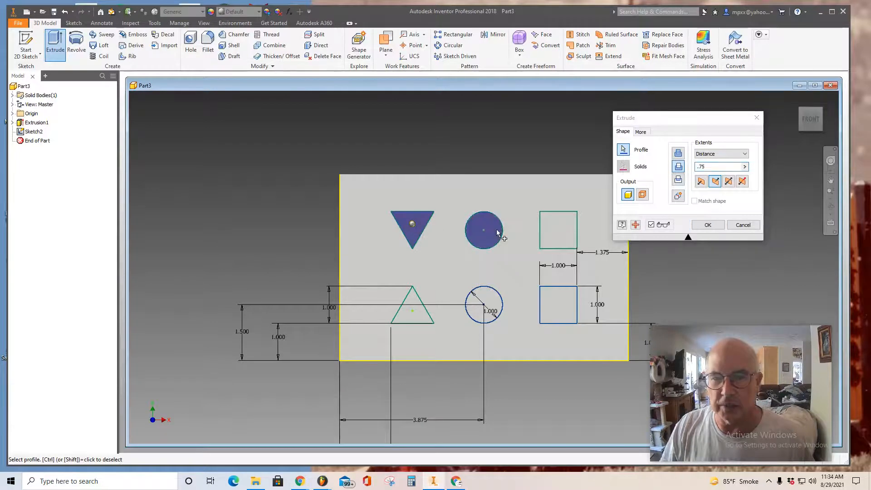
{"action": "left_click", "coordinate": [551, 231]}
{"action": "left_click", "coordinate": [406, 317]}
{"action": "left_click", "coordinate": [477, 312]}
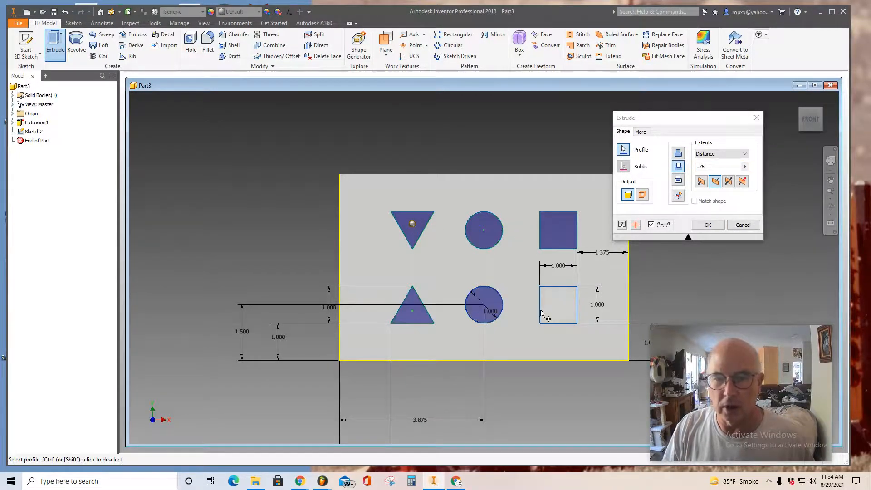
{"action": "left_click", "coordinate": [546, 313]}
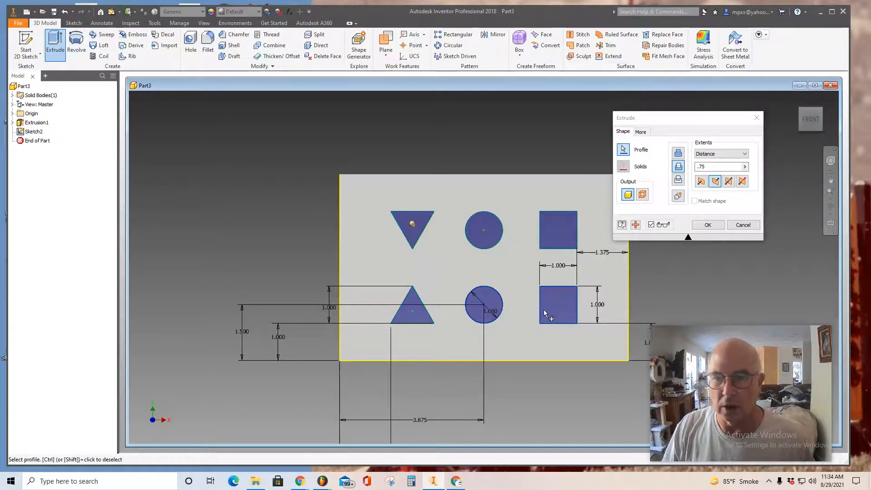
{"action": "left_click", "coordinate": [709, 225]}
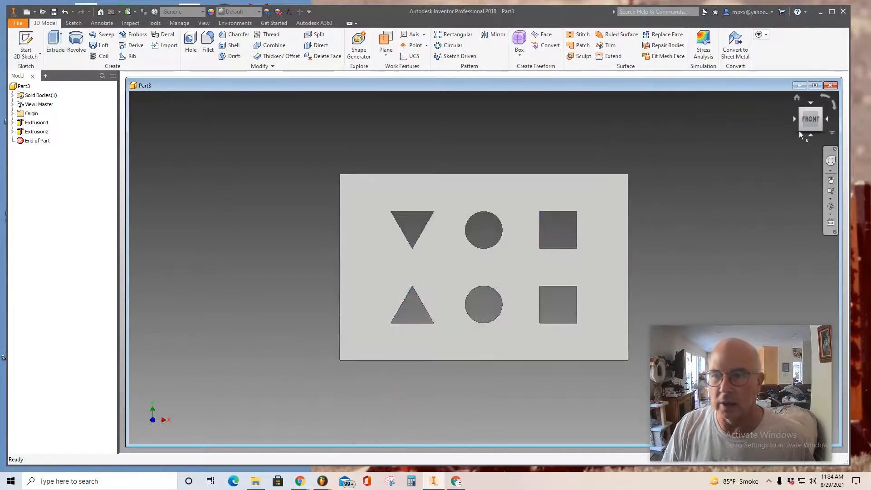
{"action": "left_click_drag", "start_coordinate": [816, 123], "coordinate": [548, 193]}
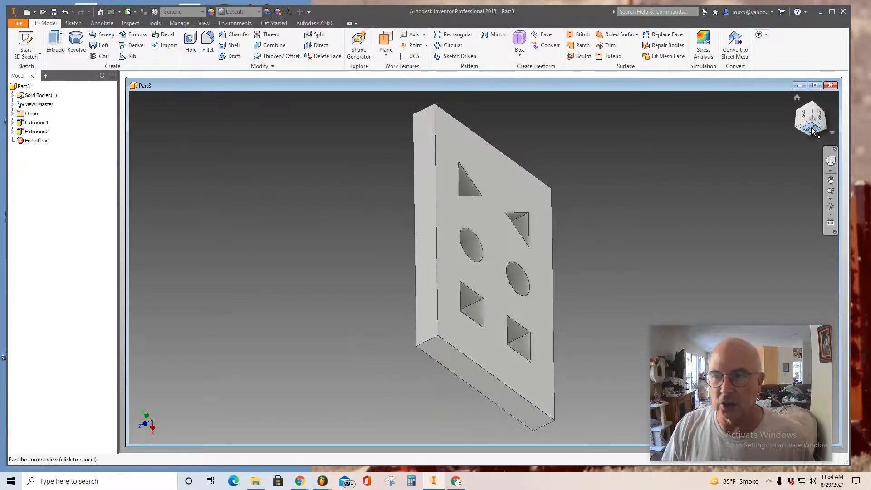
{"action": "left_click", "coordinate": [812, 130]}
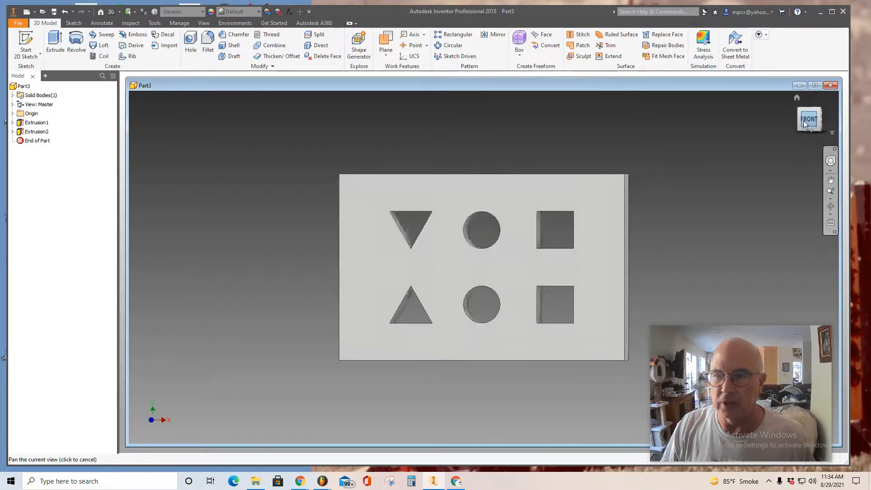
{"action": "left_click_drag", "start_coordinate": [758, 342], "coordinate": [777, 281]}
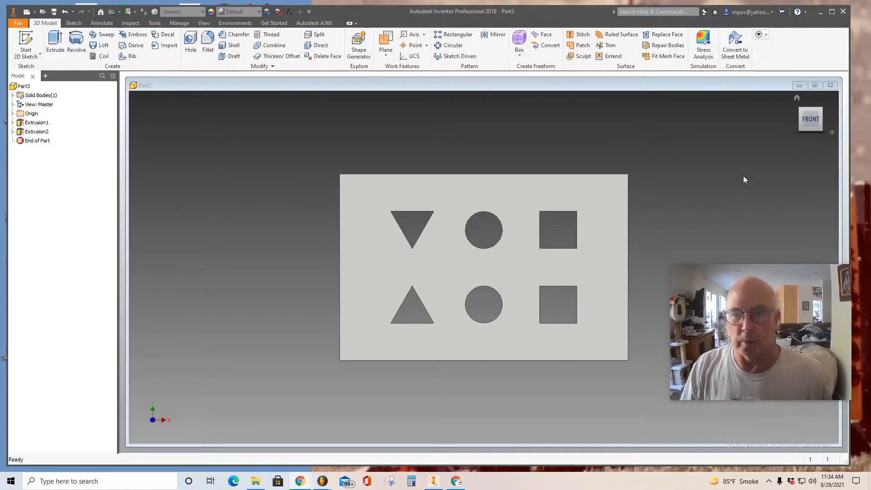
- Save the plate part as "Pegboard base" in the Downloads folder
{"action": "middle_click_drag", "start_coordinate": [725, 182], "coordinate": [626, 184]}
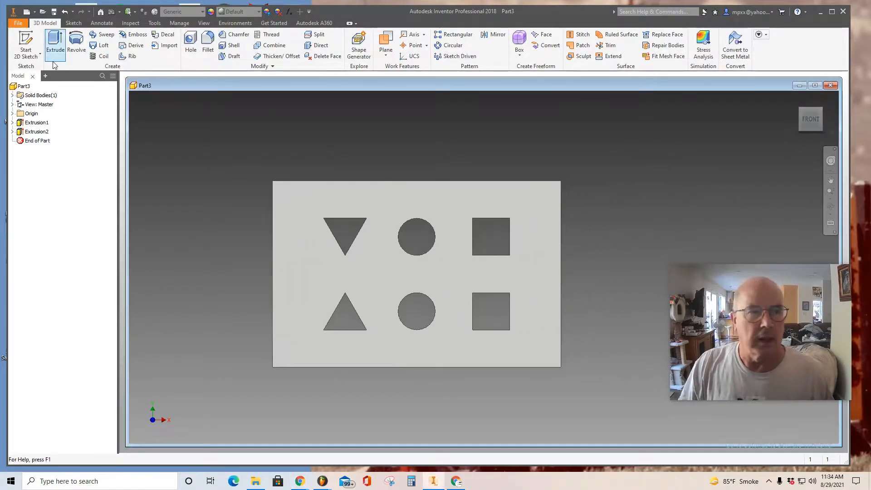
{"action": "left_click", "coordinate": [18, 23]}
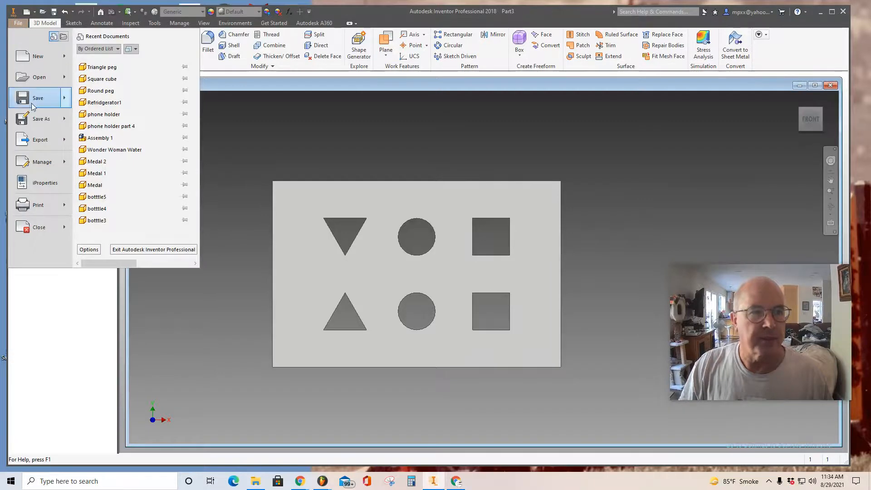
{"action": "left_click", "coordinate": [36, 119]}
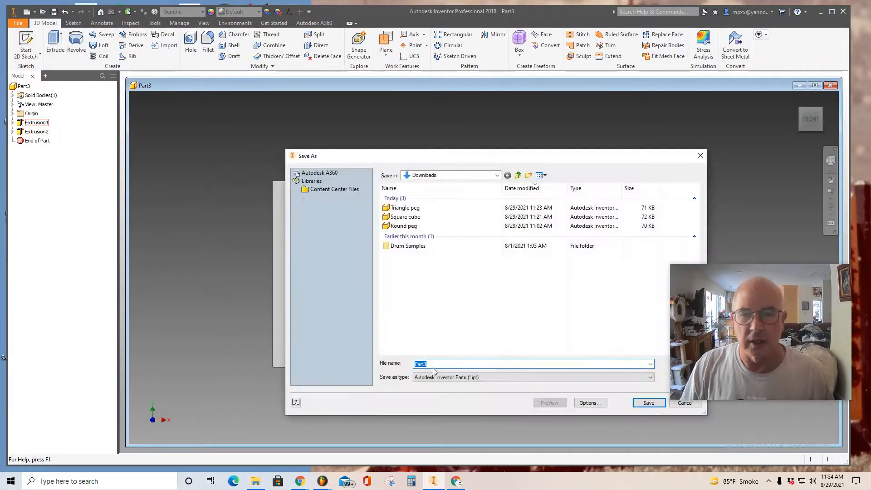
{"action": "type", "text": "Peg"}
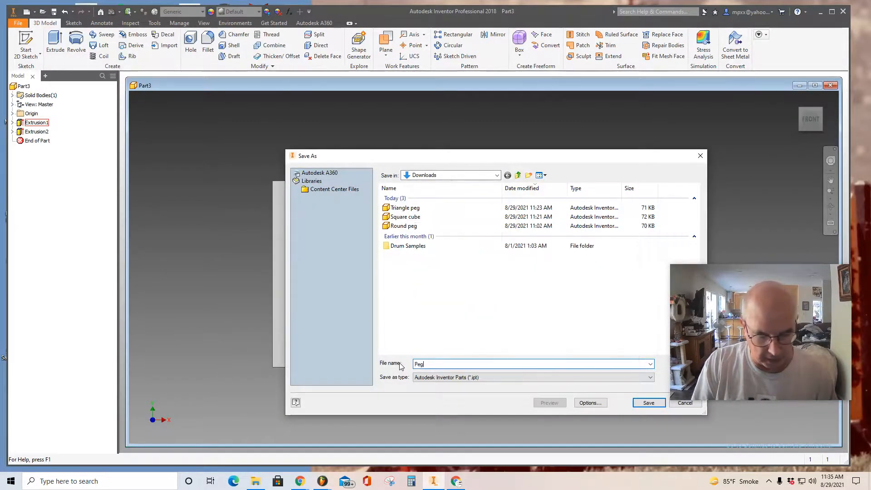
{"action": "type", "text": "board b"}
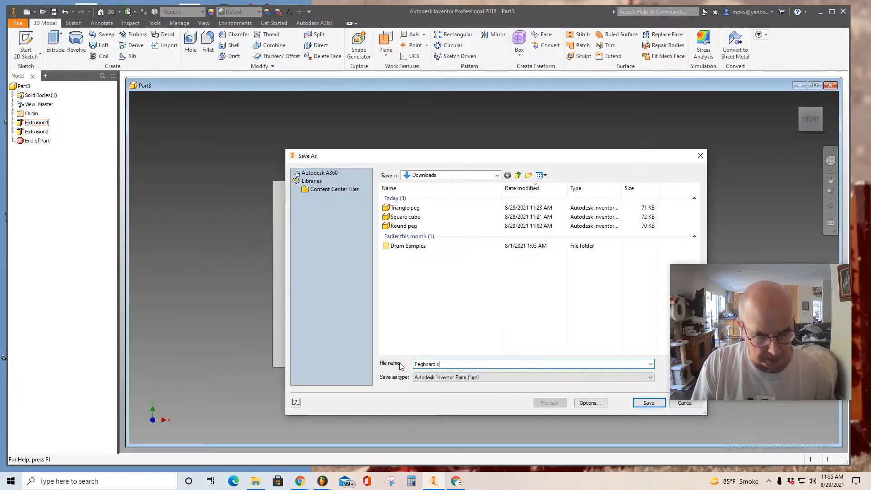
{"action": "type", "text": "ase"}
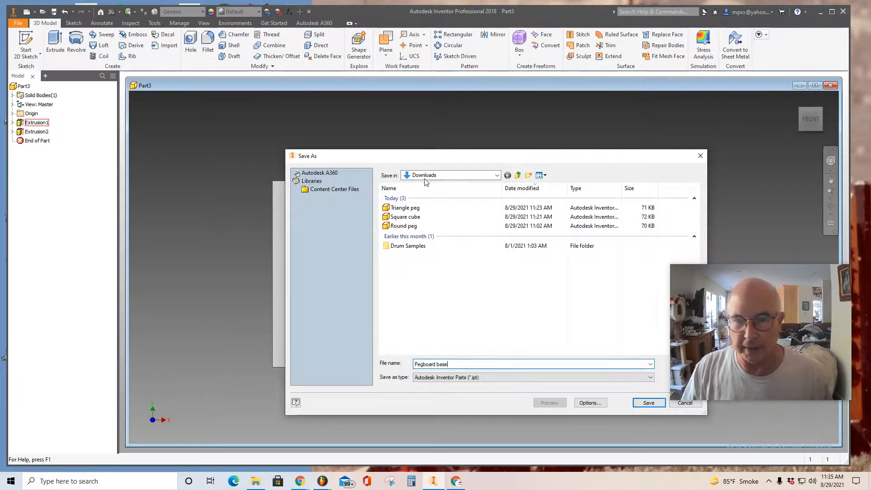
{"action": "left_click", "coordinate": [649, 402]}
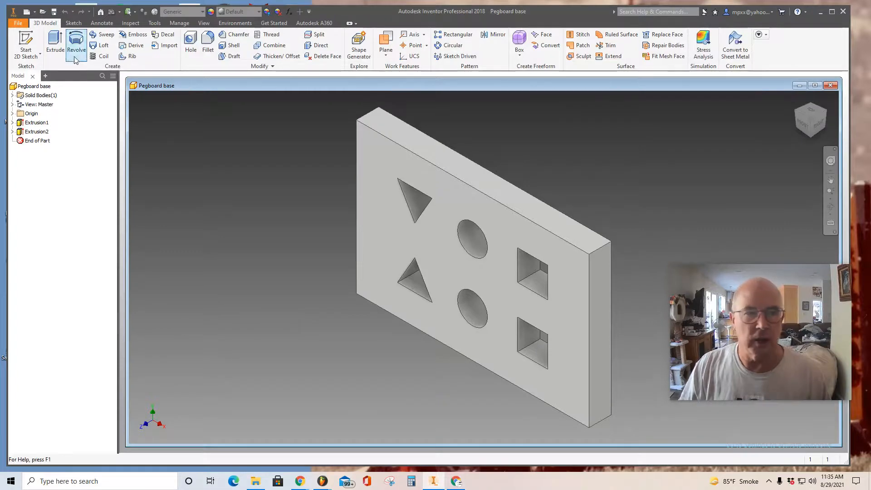
- Export an image of the pegboard base as the PNG file "Pegboard base" in the Downloads folder
{"action": "left_click", "coordinate": [19, 23]}
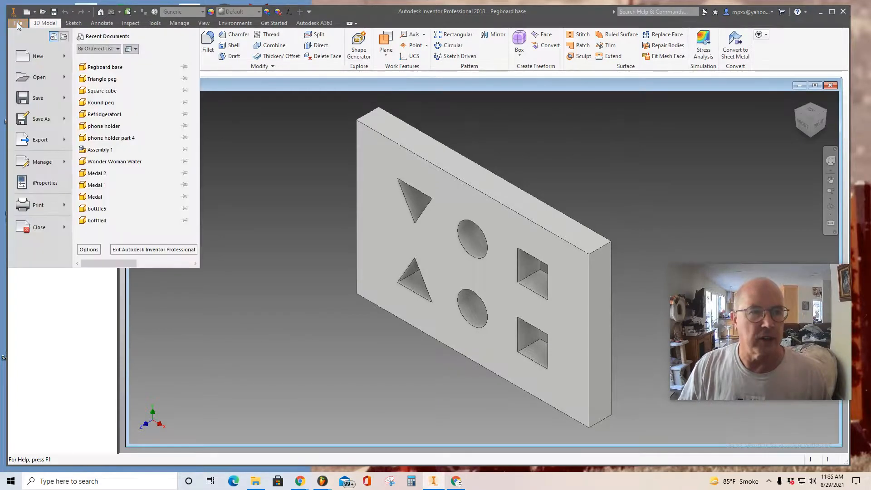
{"action": "left_click", "coordinate": [38, 141]}
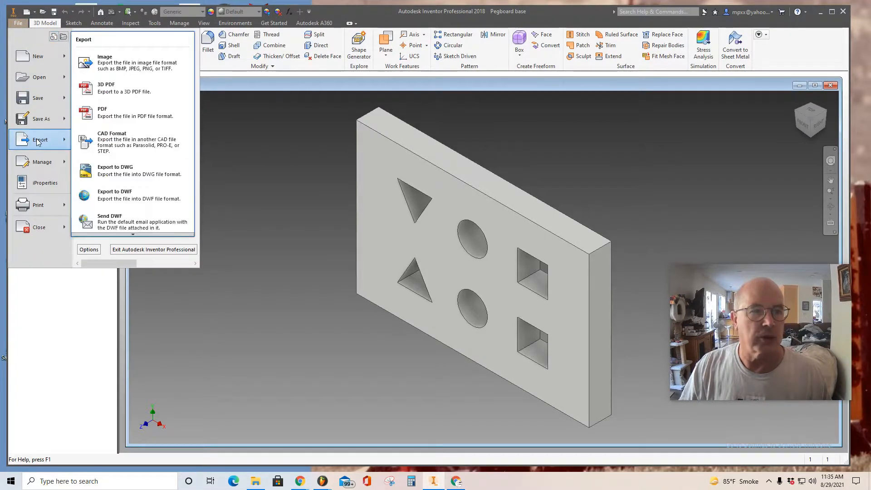
{"action": "left_click", "coordinate": [124, 61]}
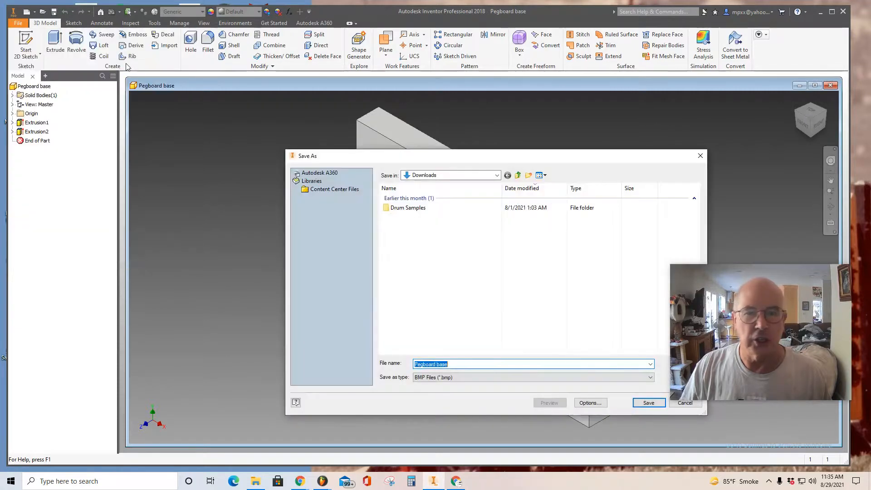
{"action": "left_click", "coordinate": [435, 378]}
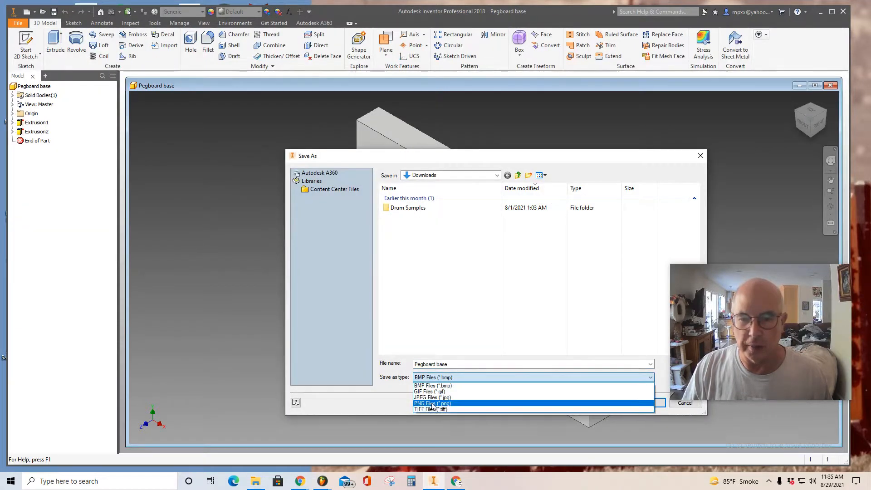
{"action": "left_click", "coordinate": [434, 403]}
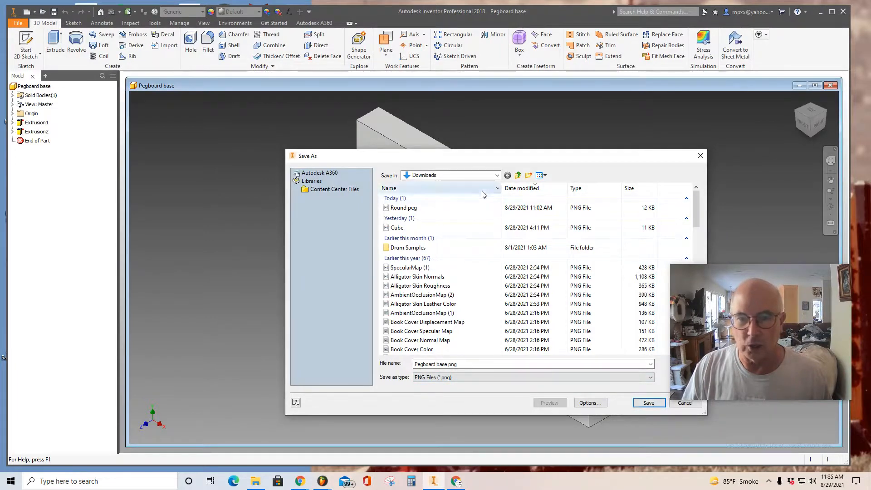
{"action": "left_click", "coordinate": [649, 402]}
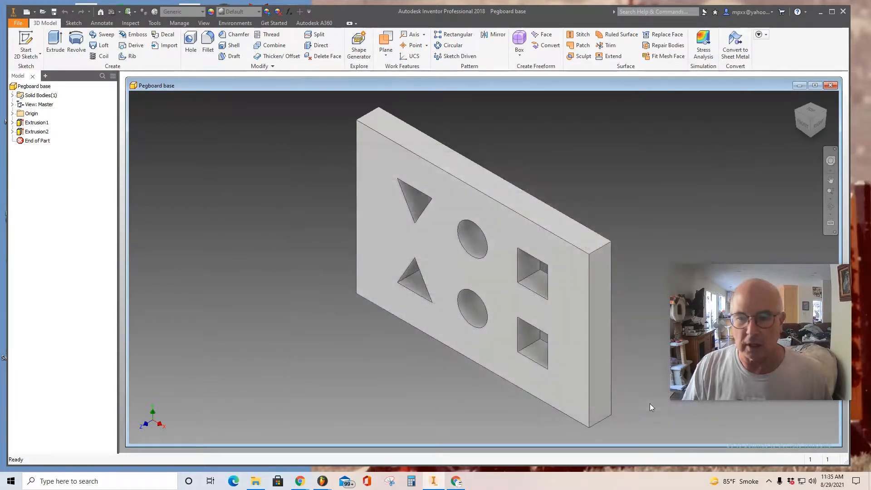
- Switch to File Explorer and open the exported "Pegboard base" image from Downloads to check it
{"action": "left_click", "coordinate": [254, 483]}
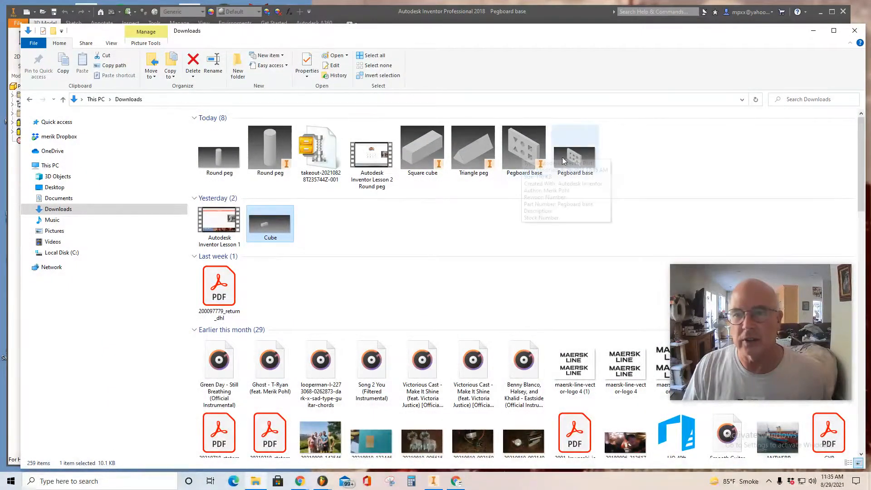
{"action": "left_click", "coordinate": [576, 160]}
{"action": "double_click", "coordinate": [576, 159]}
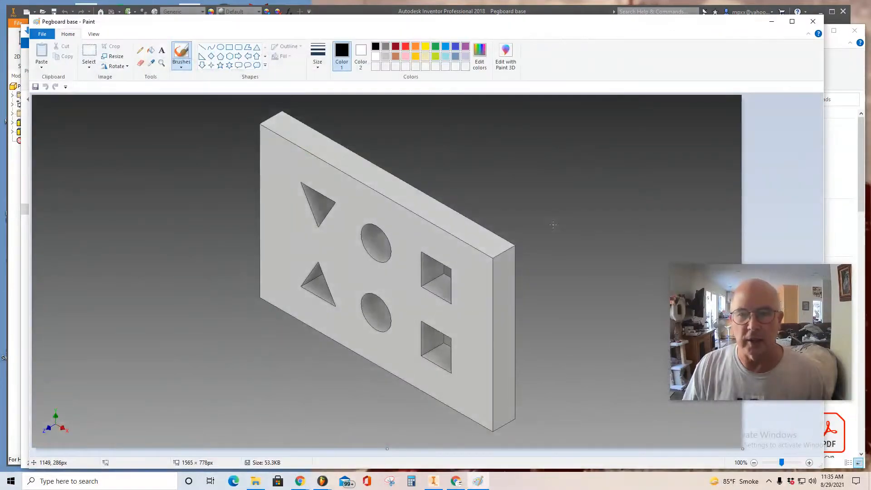